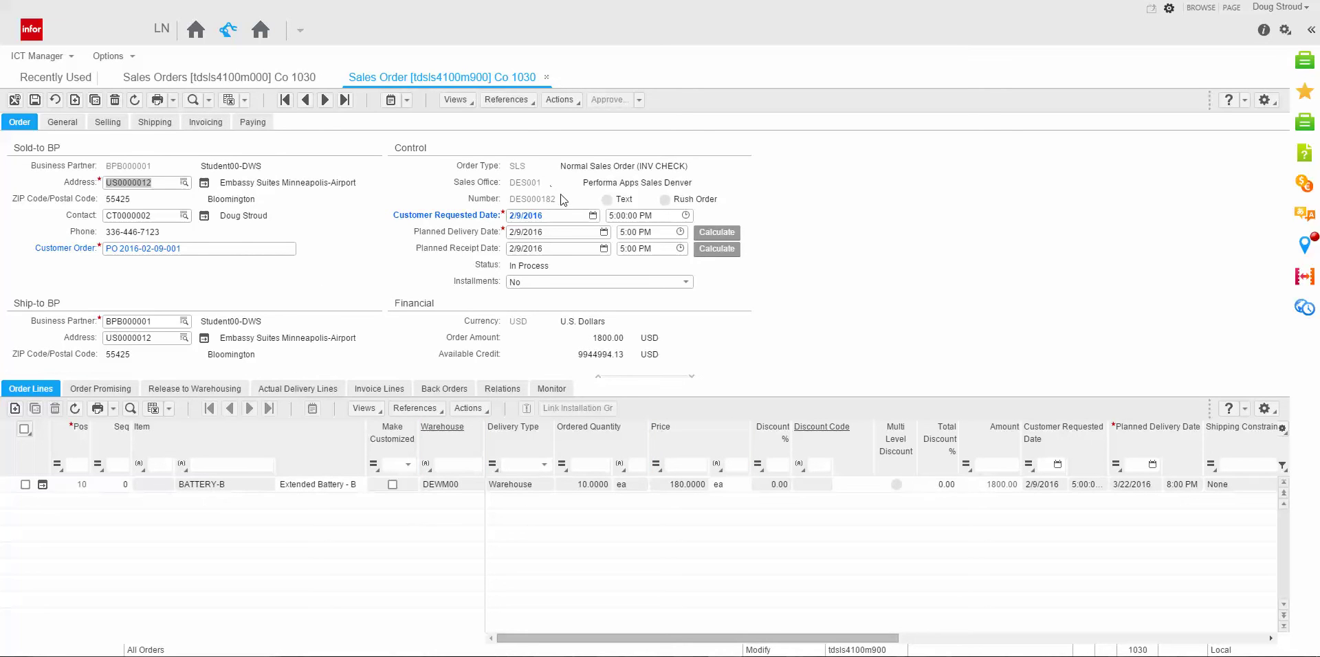
- Copy the sales order's number and close the order details and the Sales Orders list
{"action": "left_click_drag", "start_coordinate": [559, 202], "coordinate": [514, 207]}
{"action": "key", "text": "ctrl+c"}
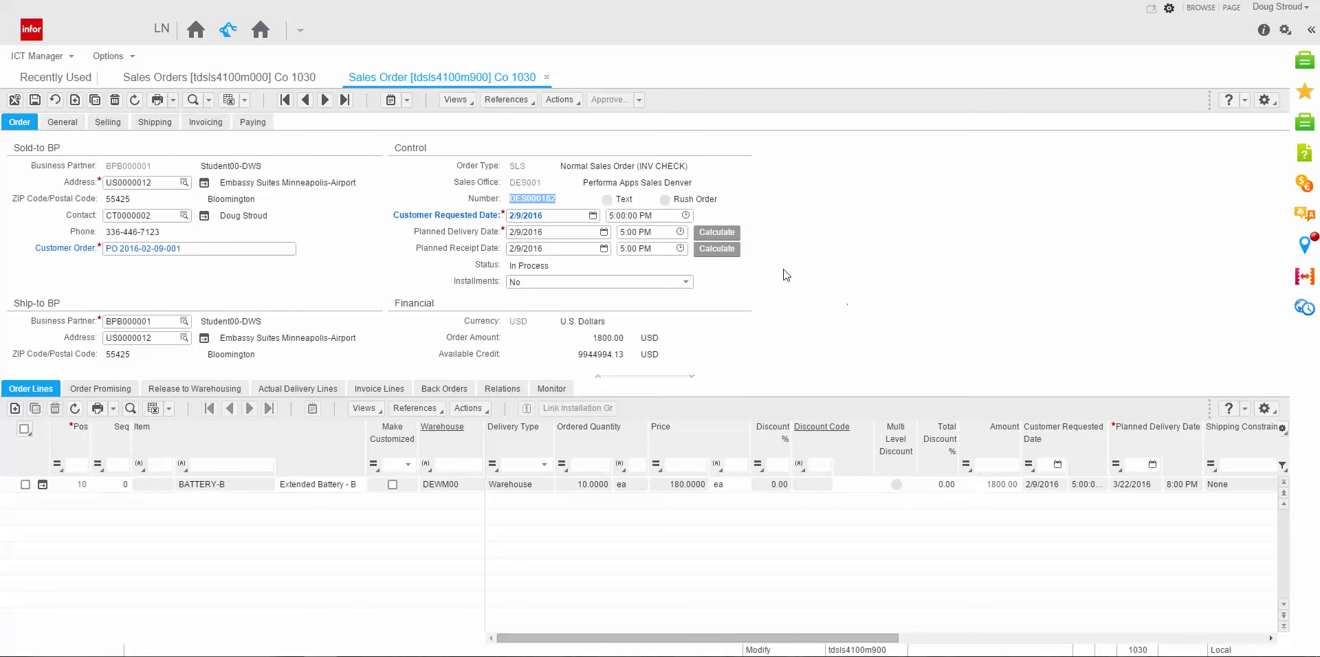
{"action": "left_click", "coordinate": [547, 78]}
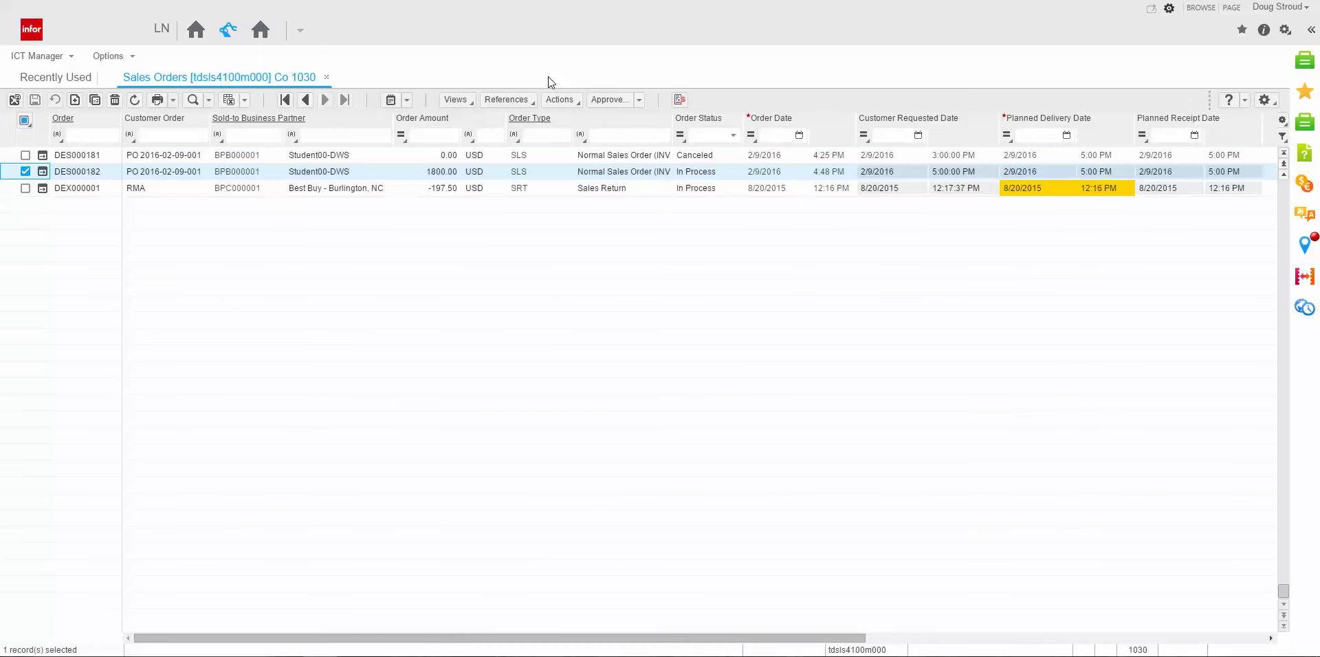
{"action": "left_click", "coordinate": [327, 79]}
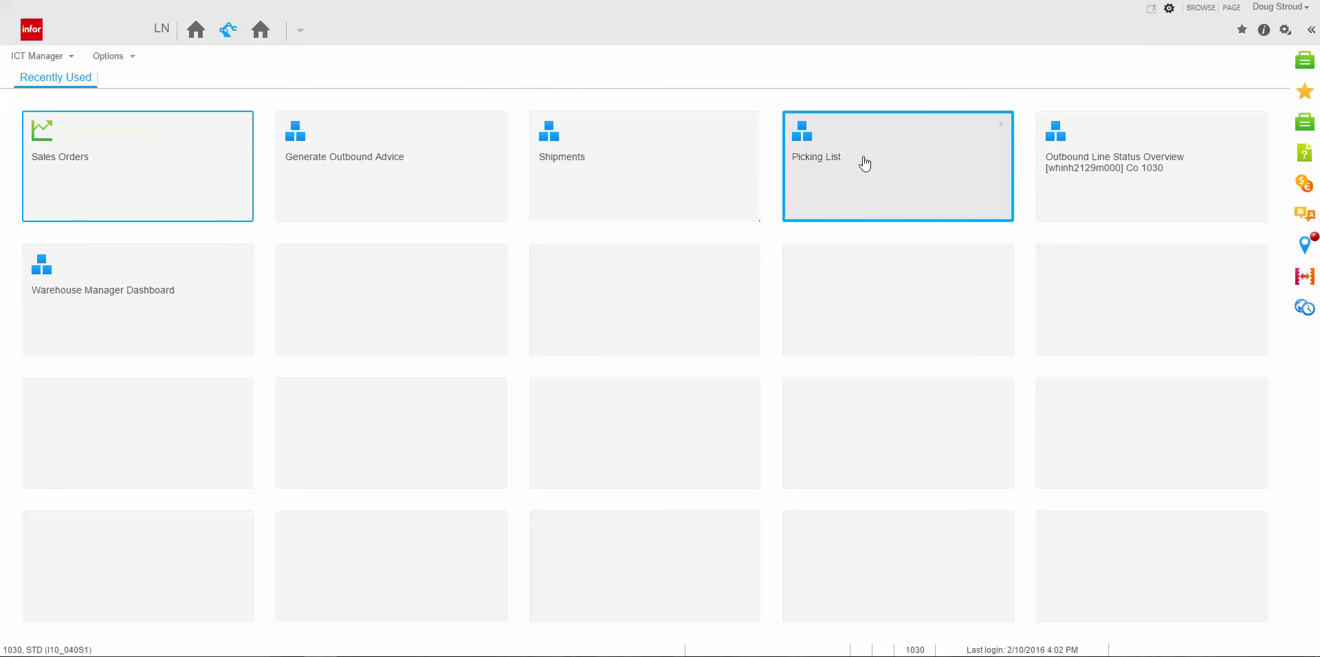
- Open the Warehouse Manager Dashboard and filter the warehousing orders by origin Sales and the copied order number
{"action": "left_click", "coordinate": [137, 299]}
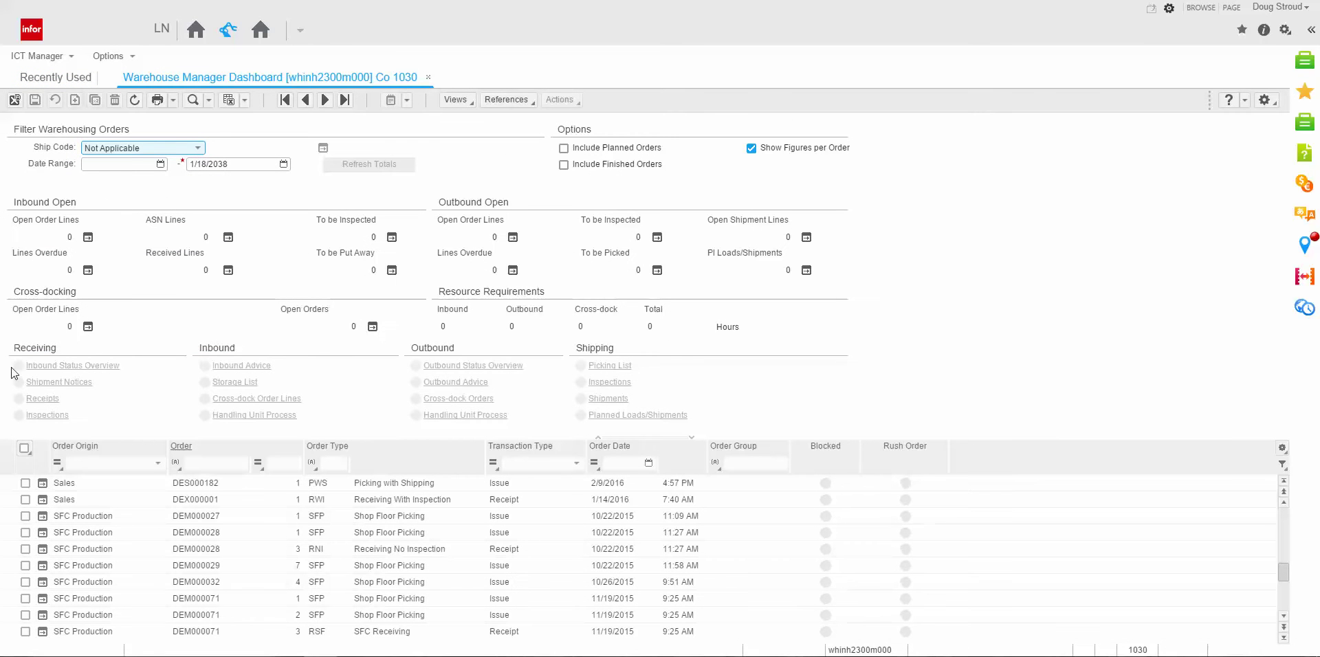
{"action": "left_click", "coordinate": [158, 465]}
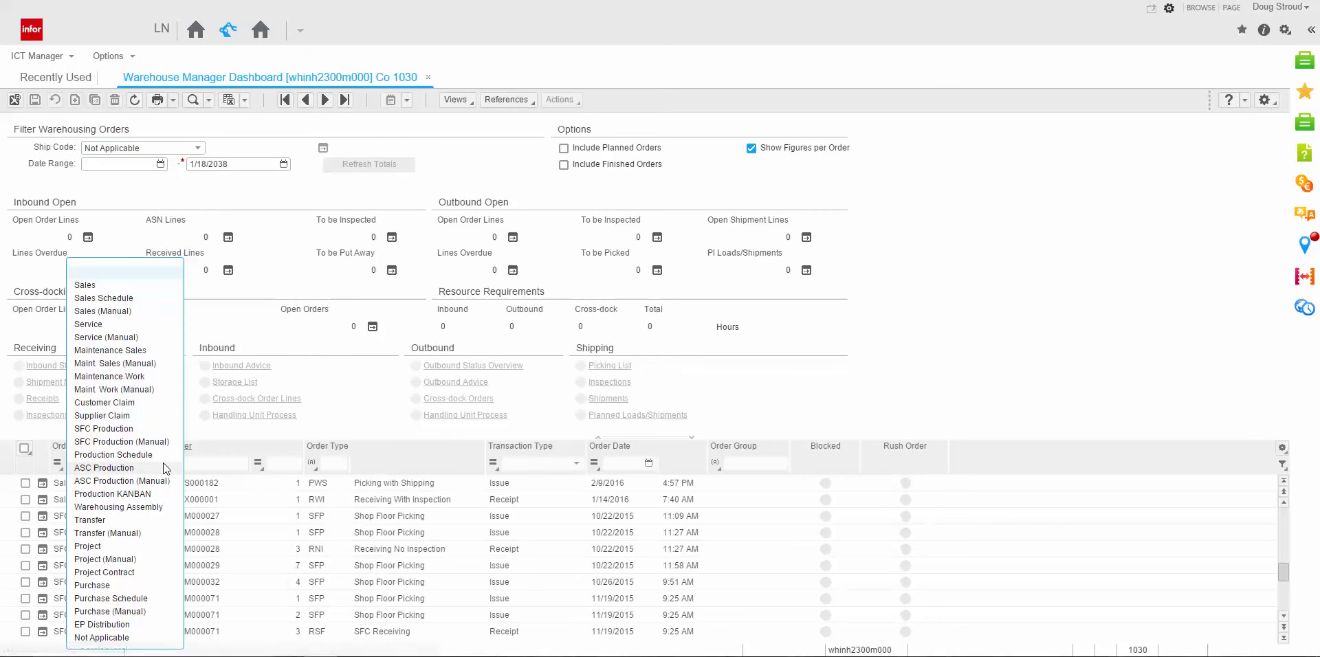
{"action": "left_click", "coordinate": [86, 285]}
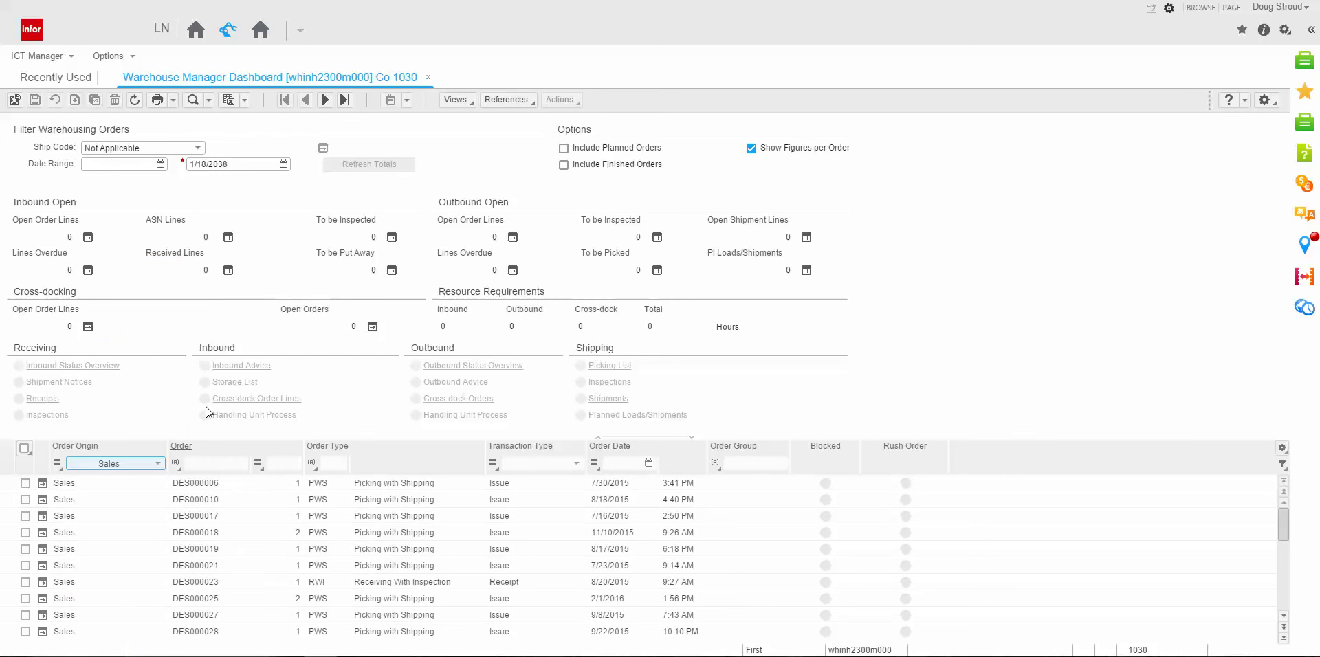
{"action": "left_click", "coordinate": [220, 465]}
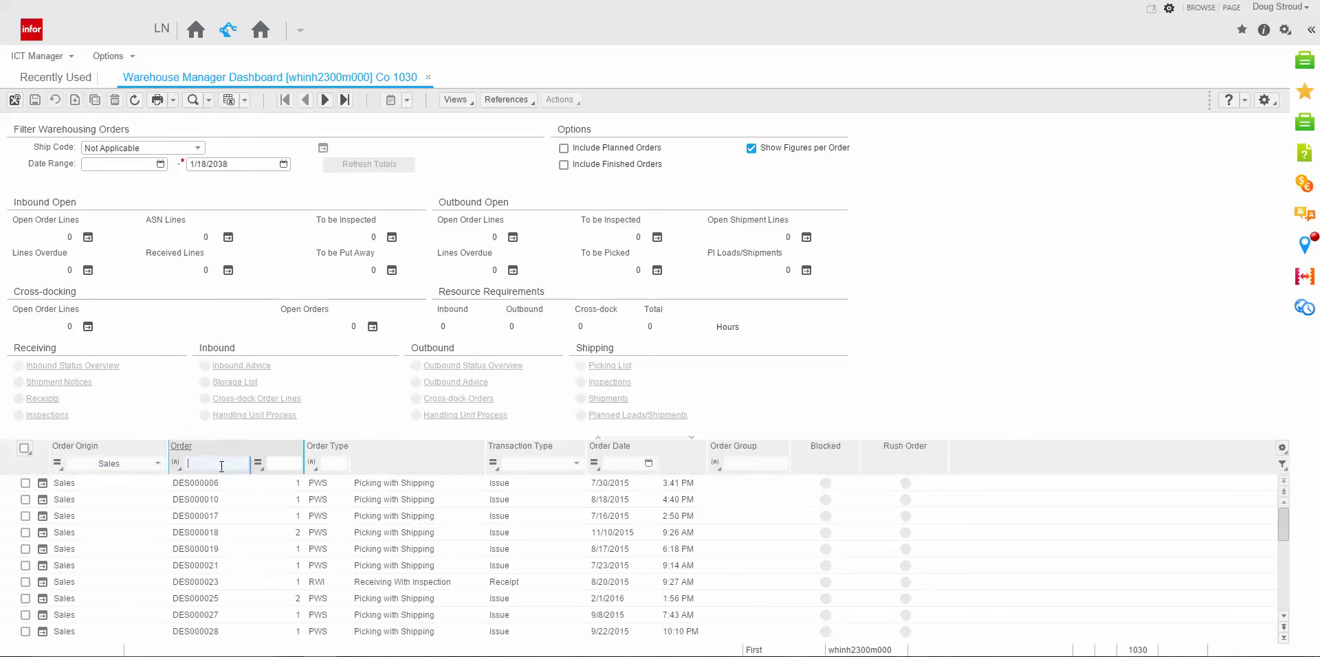
{"action": "key", "text": "ctrl+v"}
{"action": "key", "text": "Tab"}
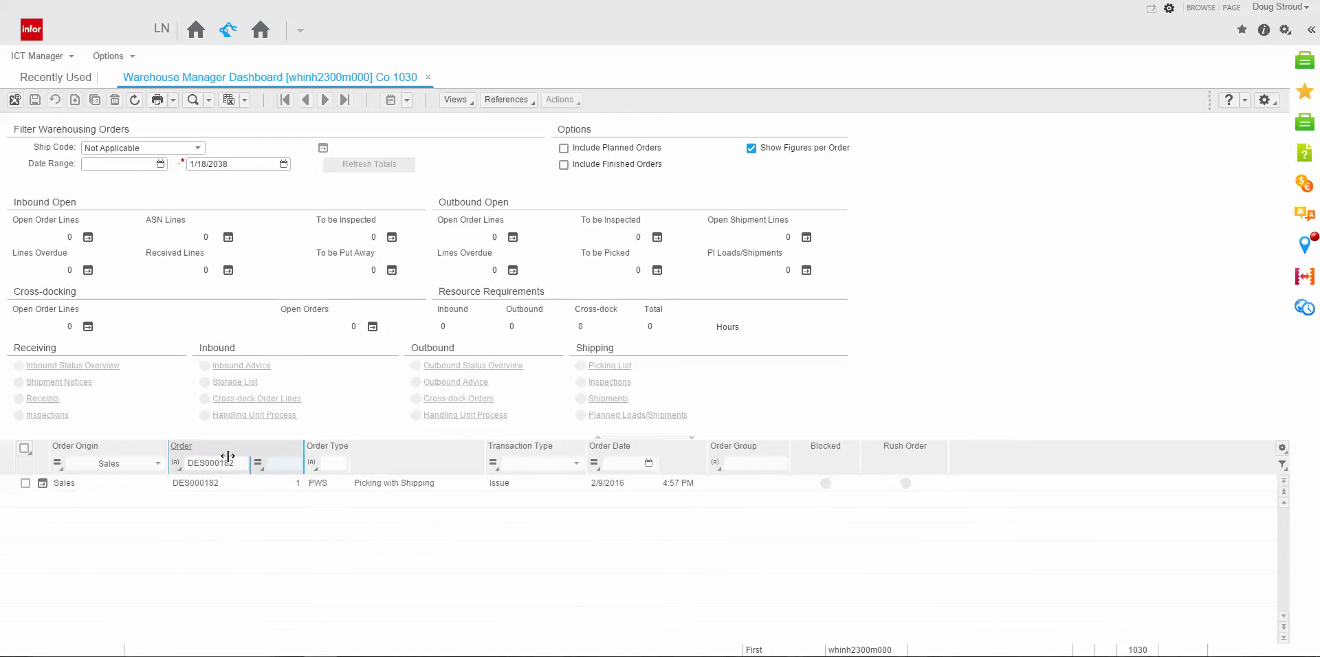
- Examine the Outbound Line Status Overview for the filtered order's line 10, then return to the dashboard
{"action": "left_click", "coordinate": [26, 484]}
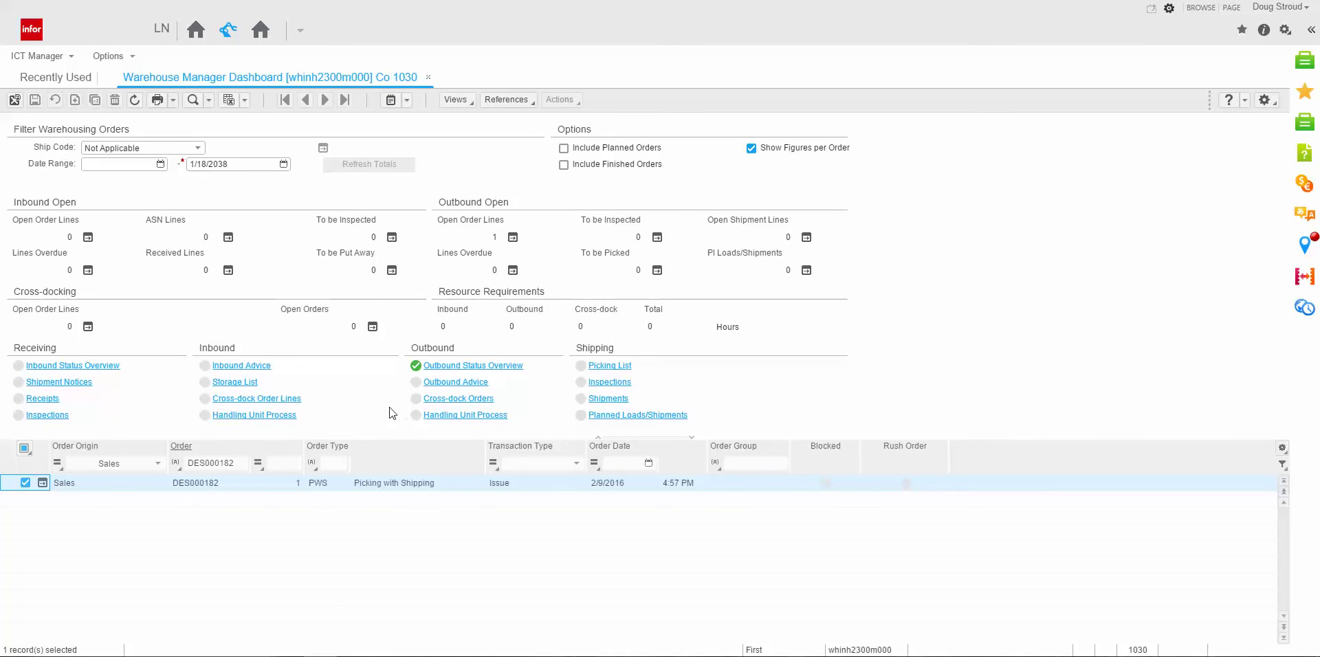
{"action": "left_click", "coordinate": [450, 370]}
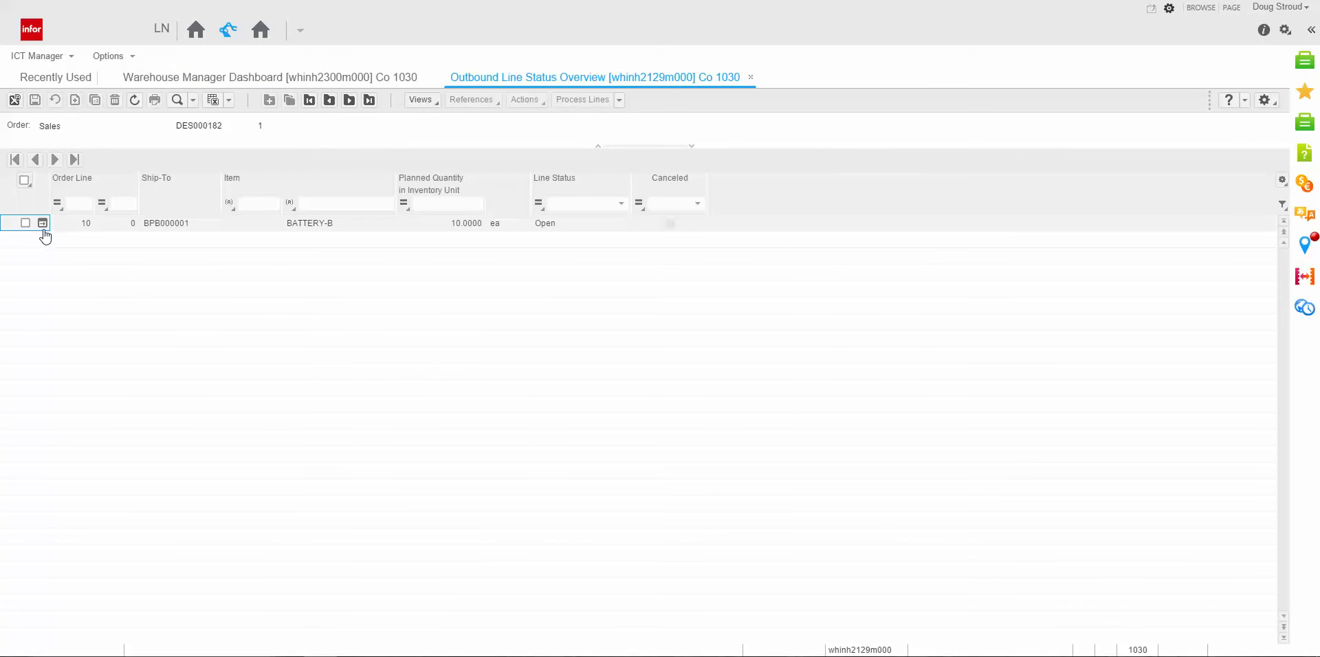
{"action": "left_click", "coordinate": [42, 224]}
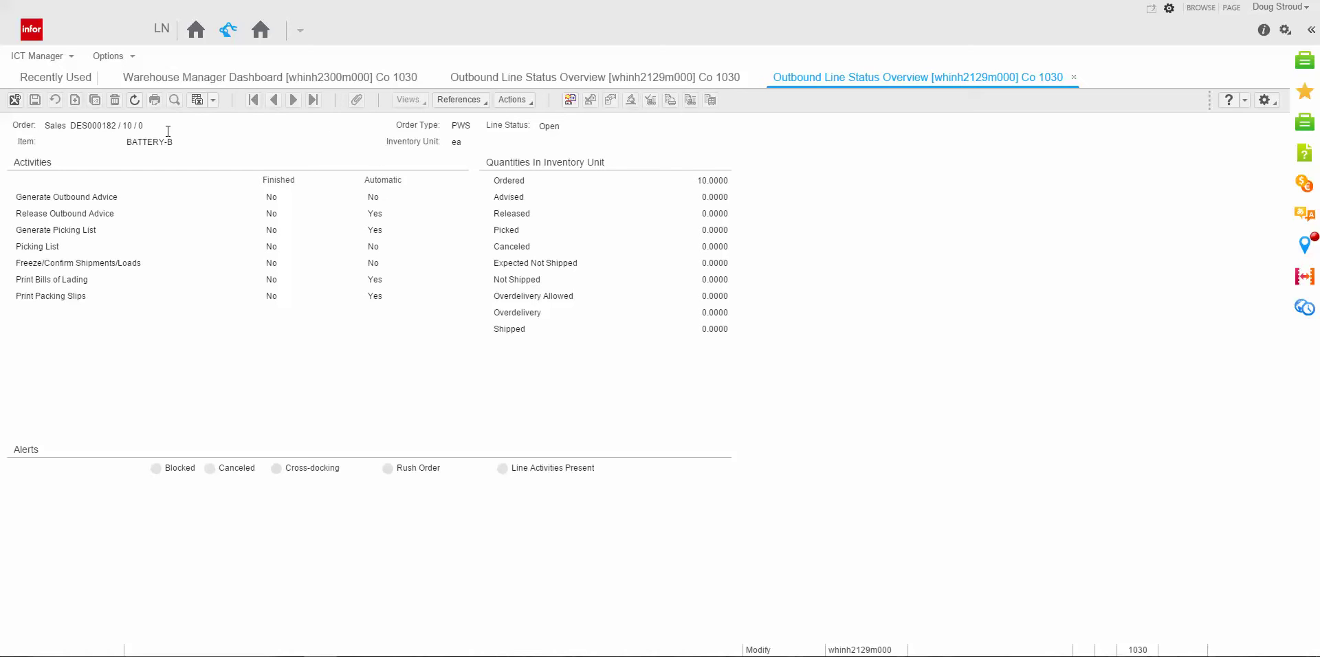
{"action": "left_click", "coordinate": [1074, 78]}
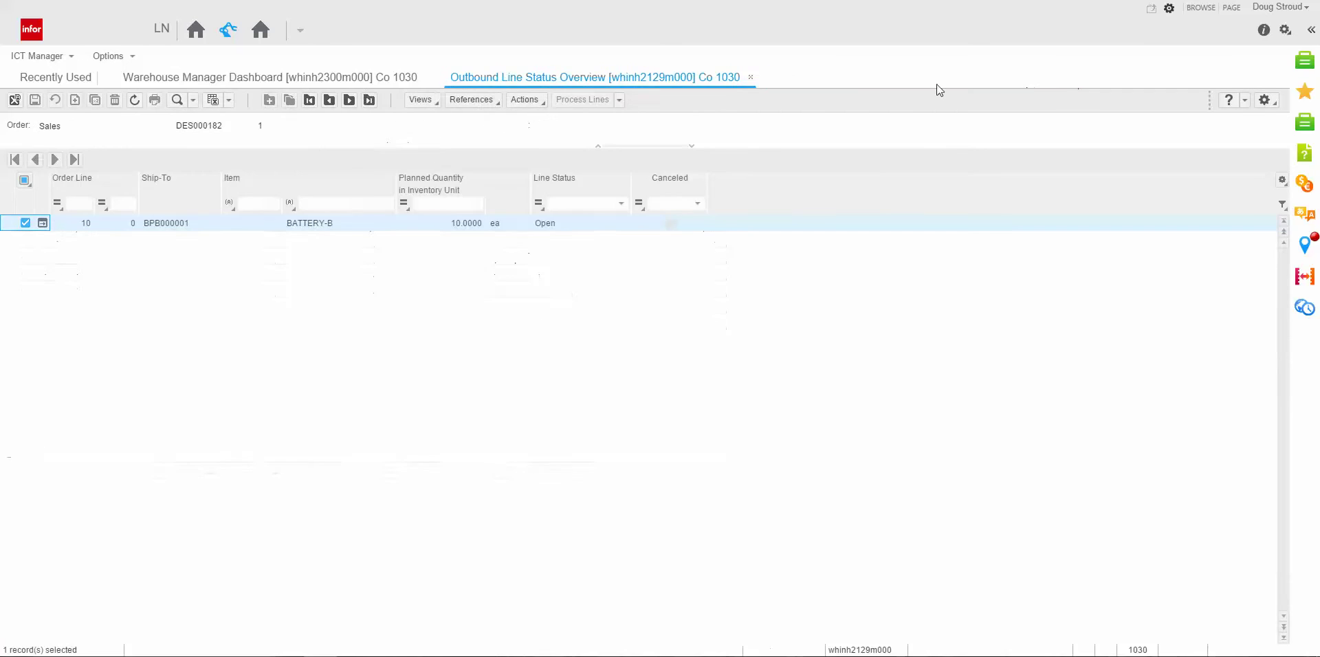
{"action": "left_click", "coordinate": [750, 78]}
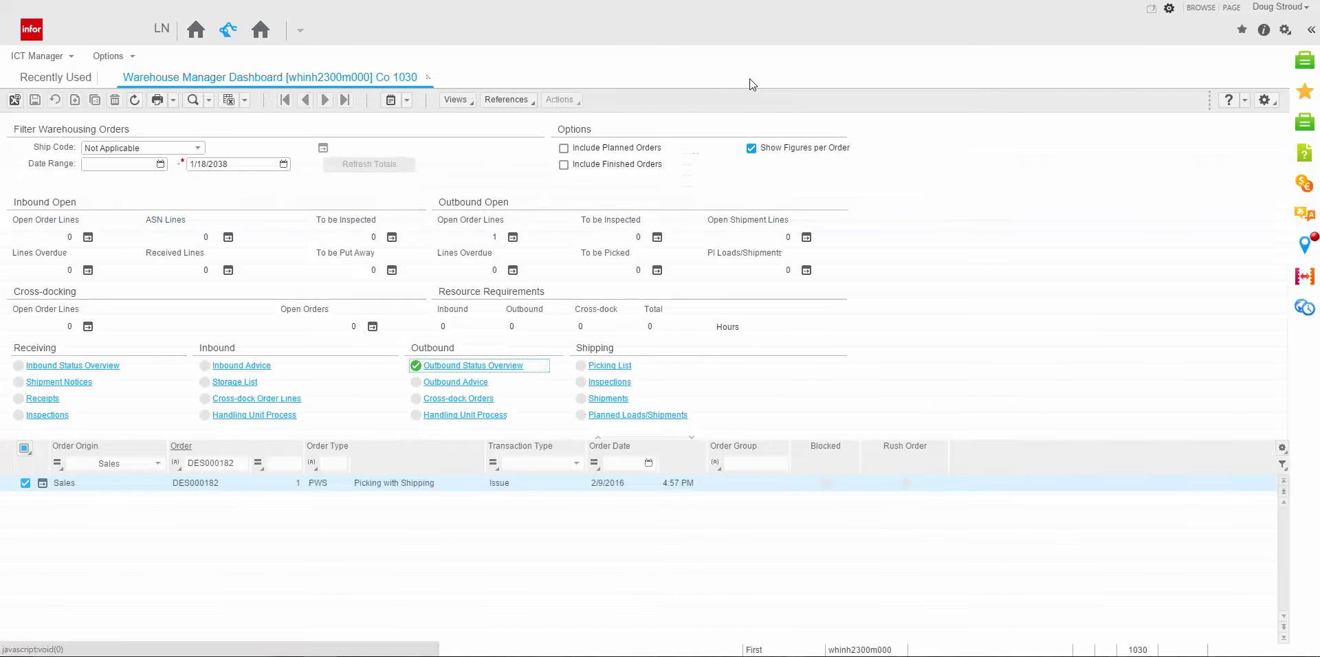
- Close the Warehouse Manager Dashboard and open the Generate Outbound Advice session, without the Sales Orders list
{"action": "left_click", "coordinate": [428, 78]}
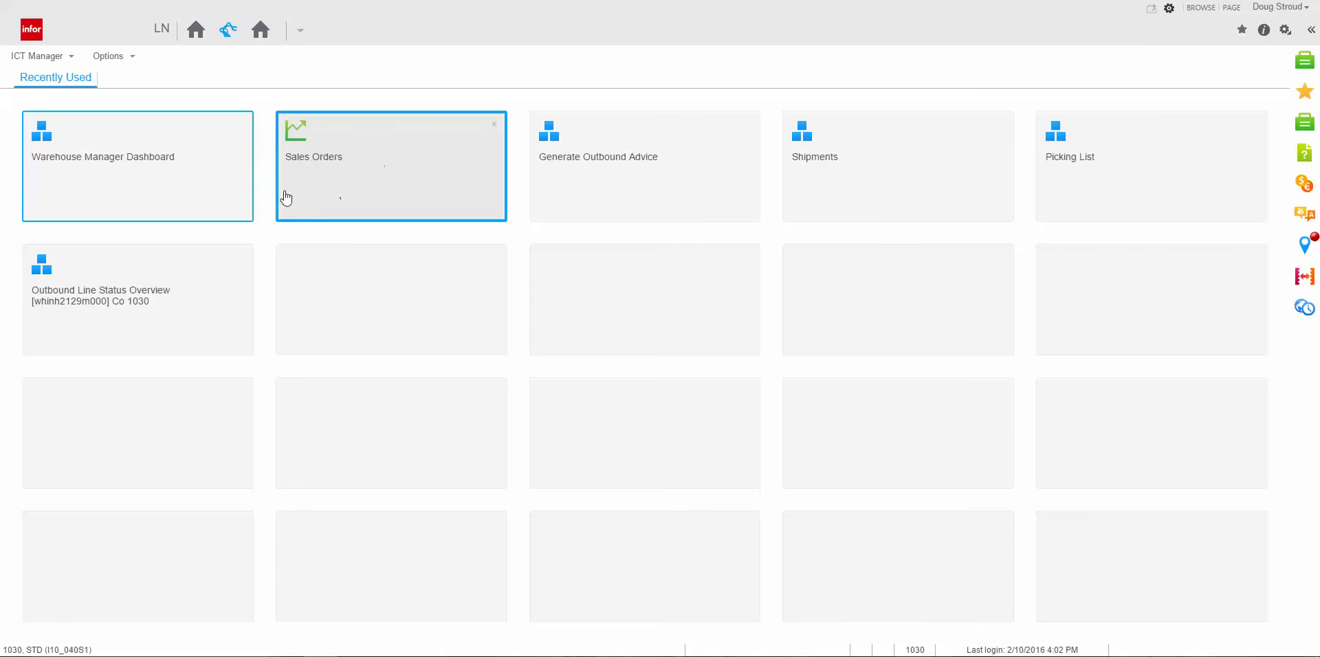
{"action": "left_click", "coordinate": [606, 150]}
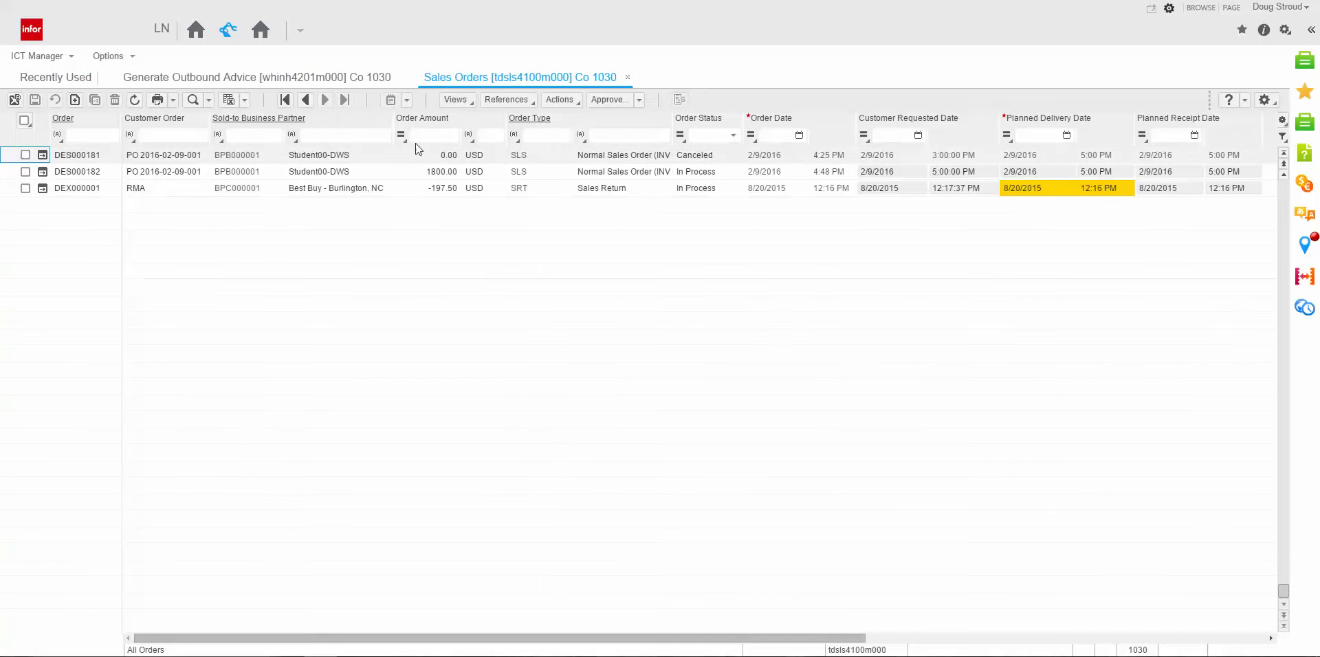
{"action": "left_click", "coordinate": [627, 77]}
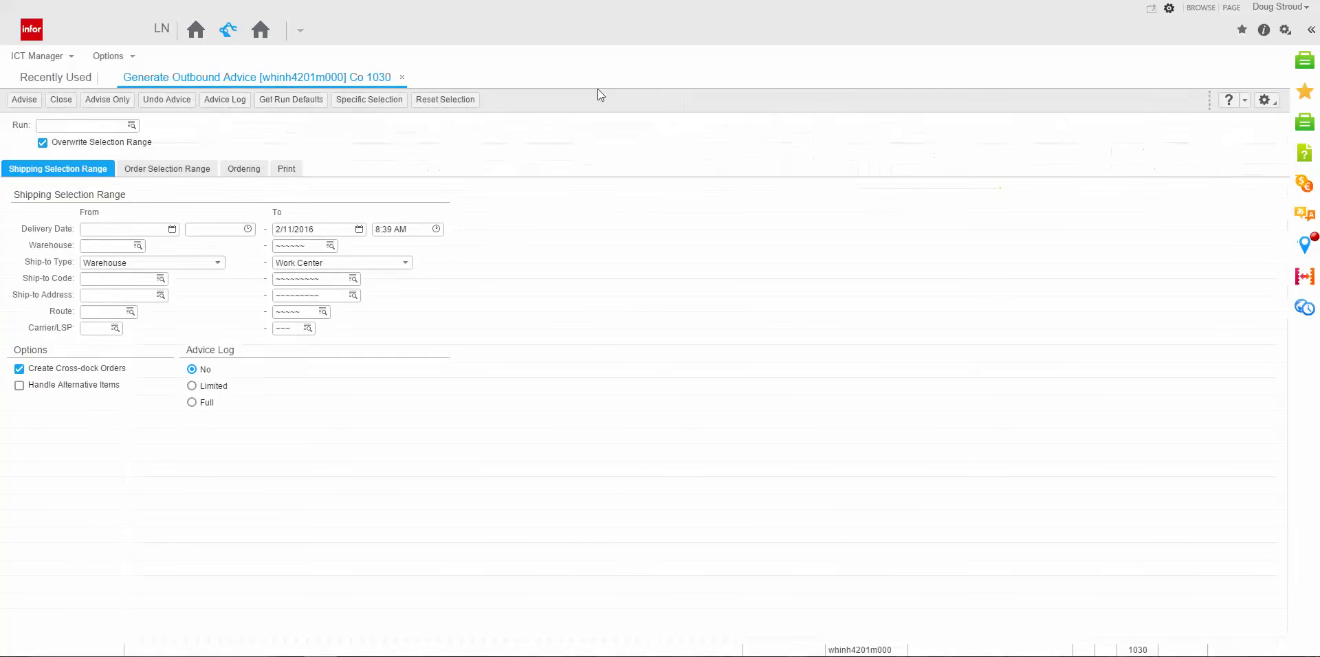
- Extend the shipping selection's latest delivery date by 100 days to 5/21/2016 at 12:00 AM
{"action": "left_click", "coordinate": [42, 142]}
{"action": "left_click", "coordinate": [324, 231]}
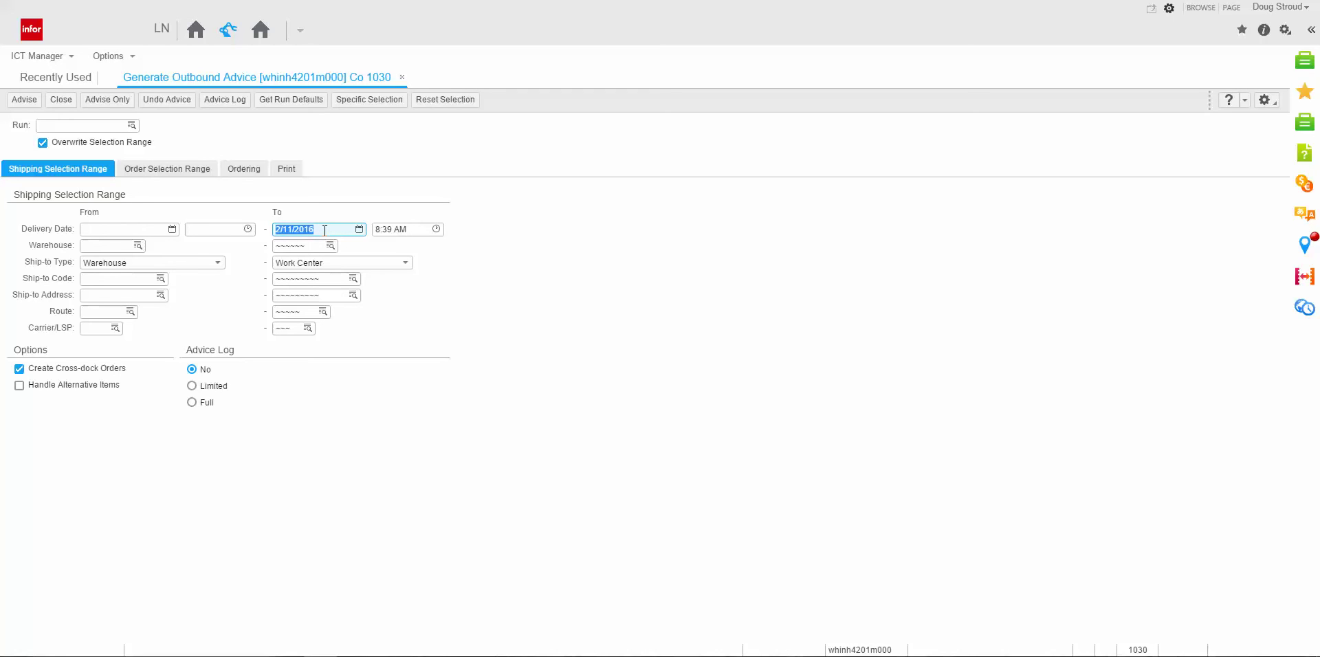
{"action": "type", "text": "+100"}
{"action": "key", "text": "Tab"}
{"action": "type", "text": "0"}
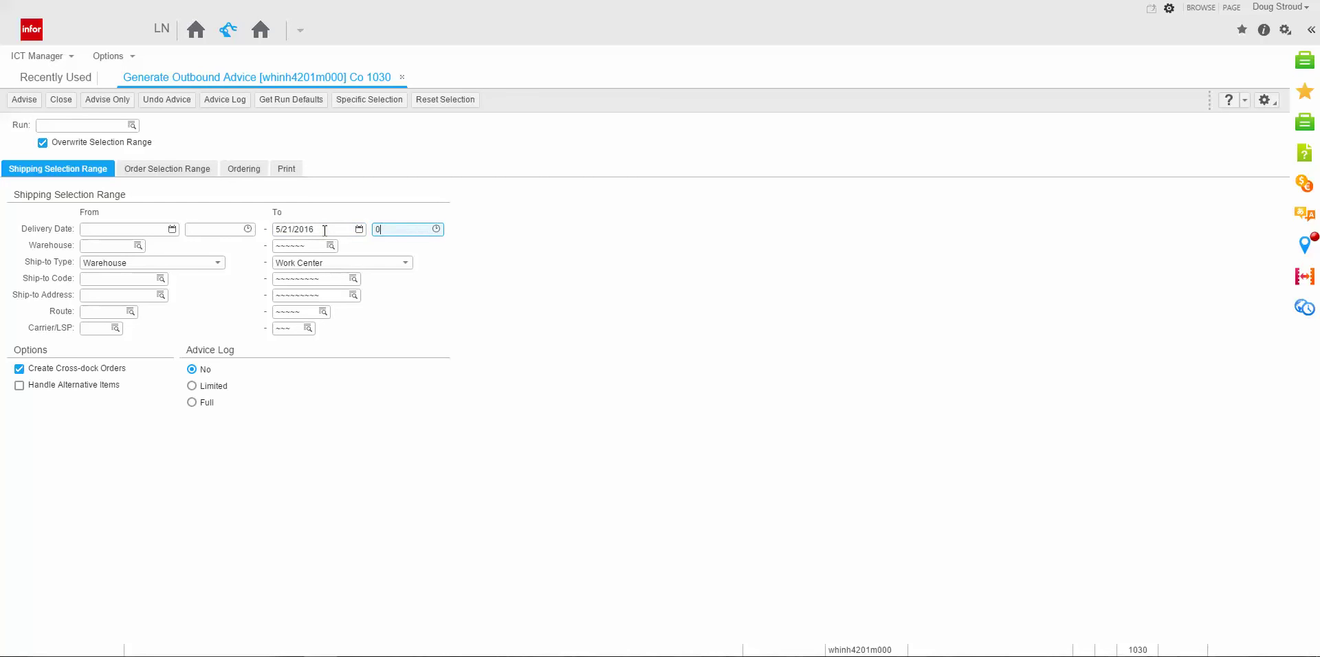
{"action": "key", "text": "Tab"}
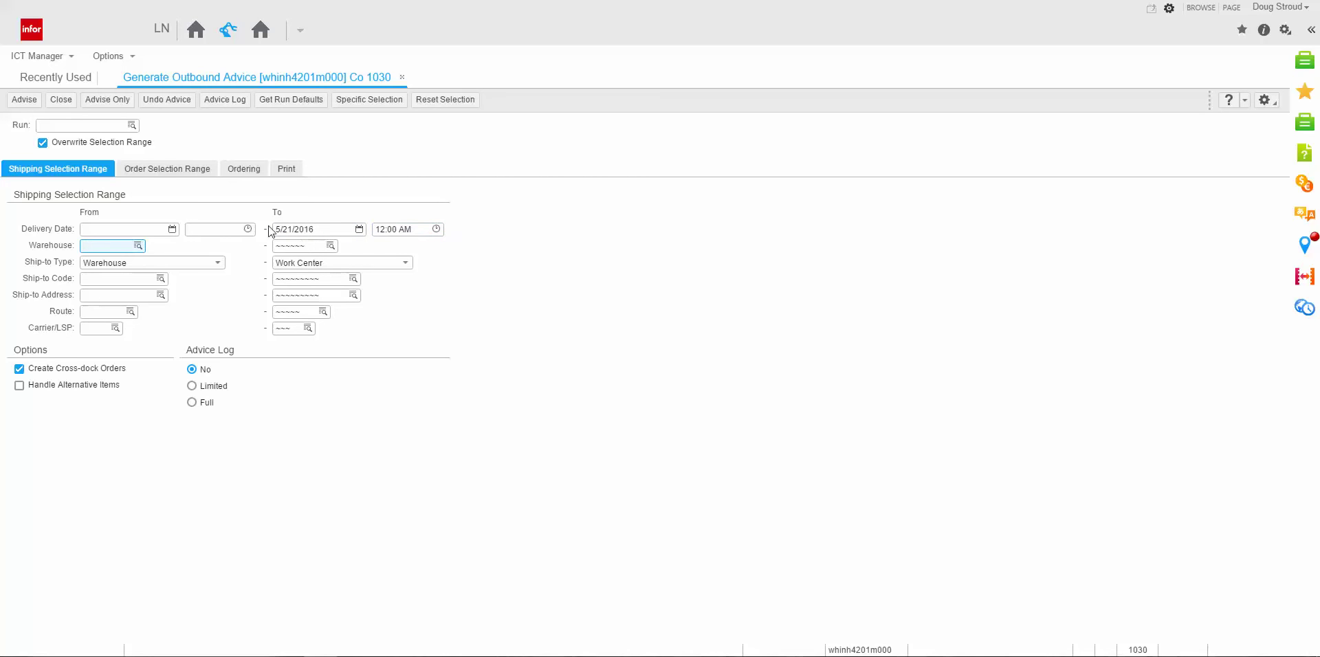
- Restrict the order selection range to origin Sales through Sales and to the single copied sales order number
{"action": "left_click", "coordinate": [157, 173]}
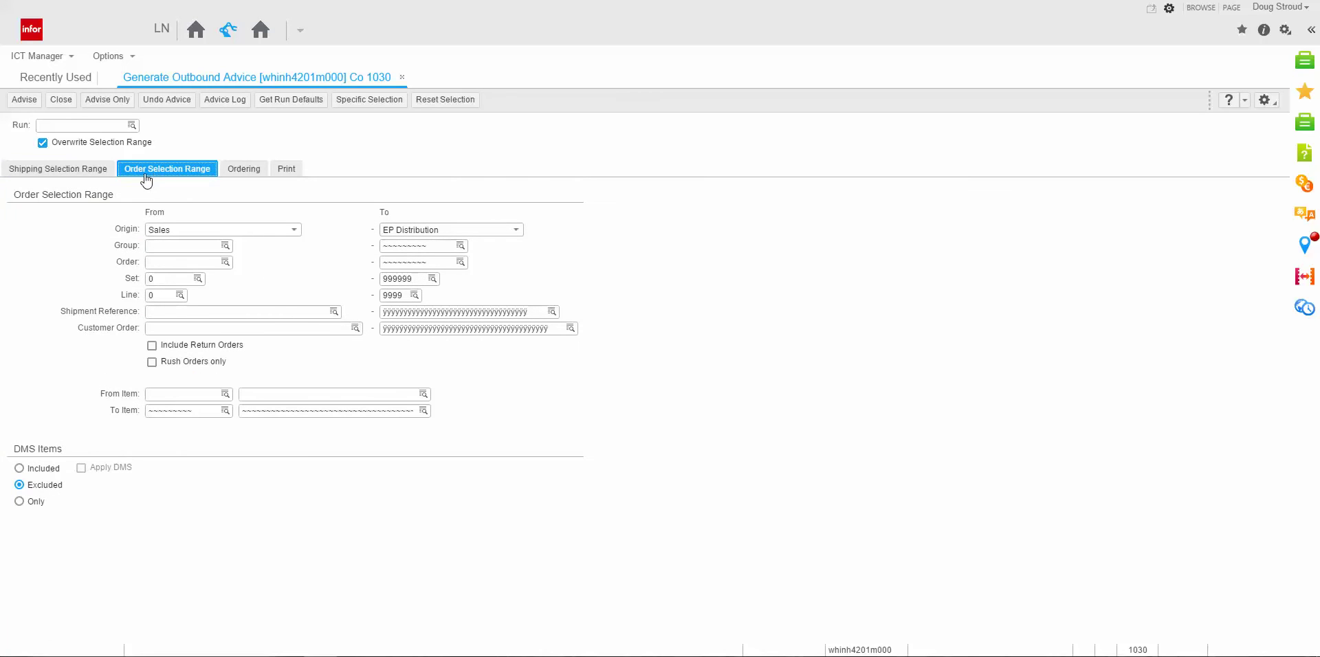
{"action": "left_click", "coordinate": [180, 233]}
{"action": "left_click", "coordinate": [180, 233]}
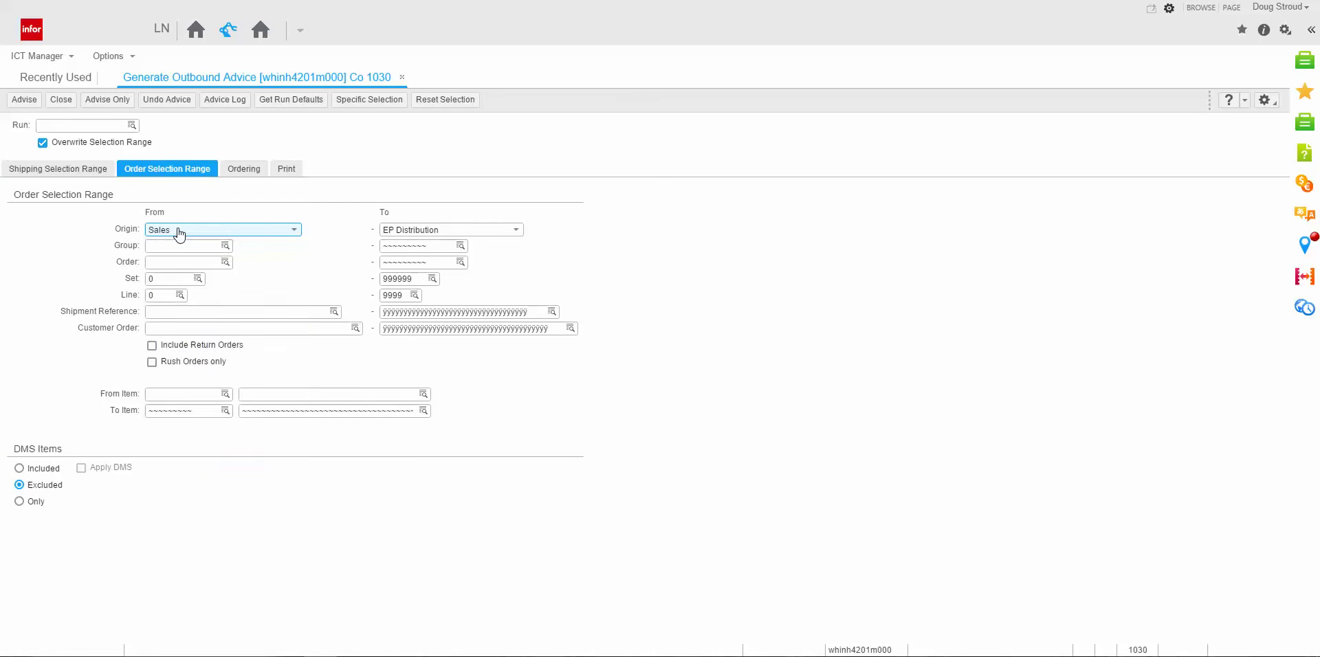
{"action": "left_click", "coordinate": [430, 234]}
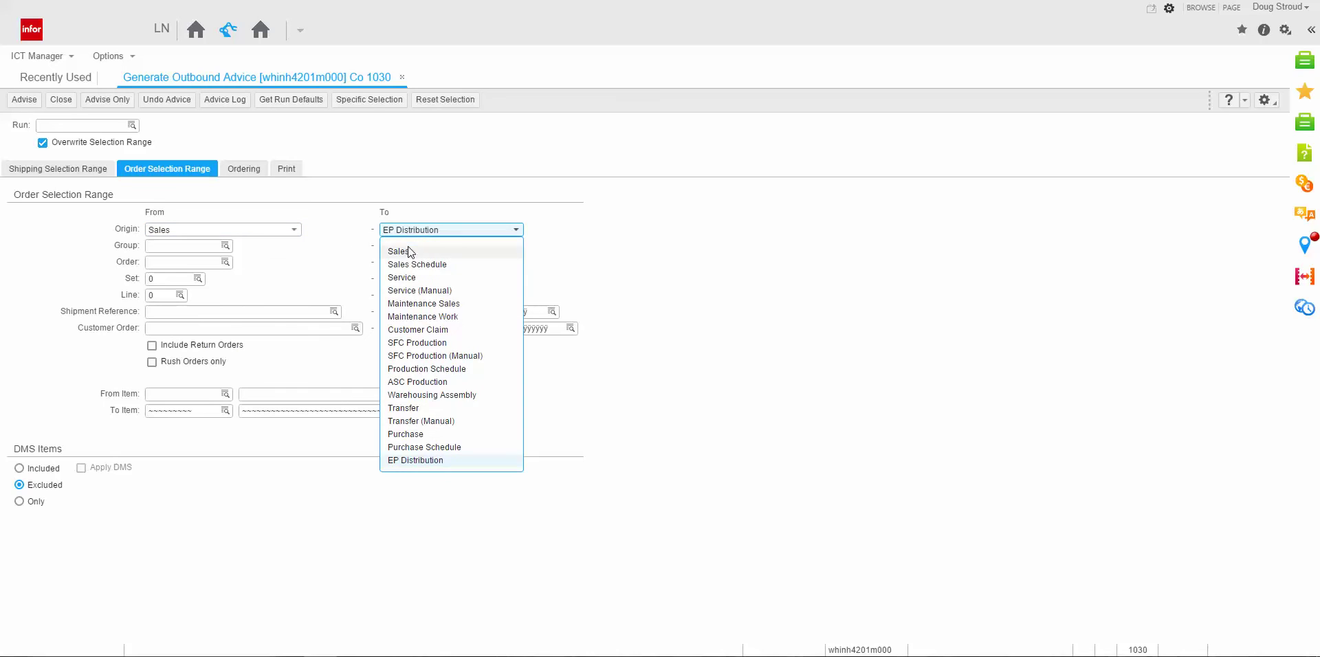
{"action": "left_click", "coordinate": [399, 242]}
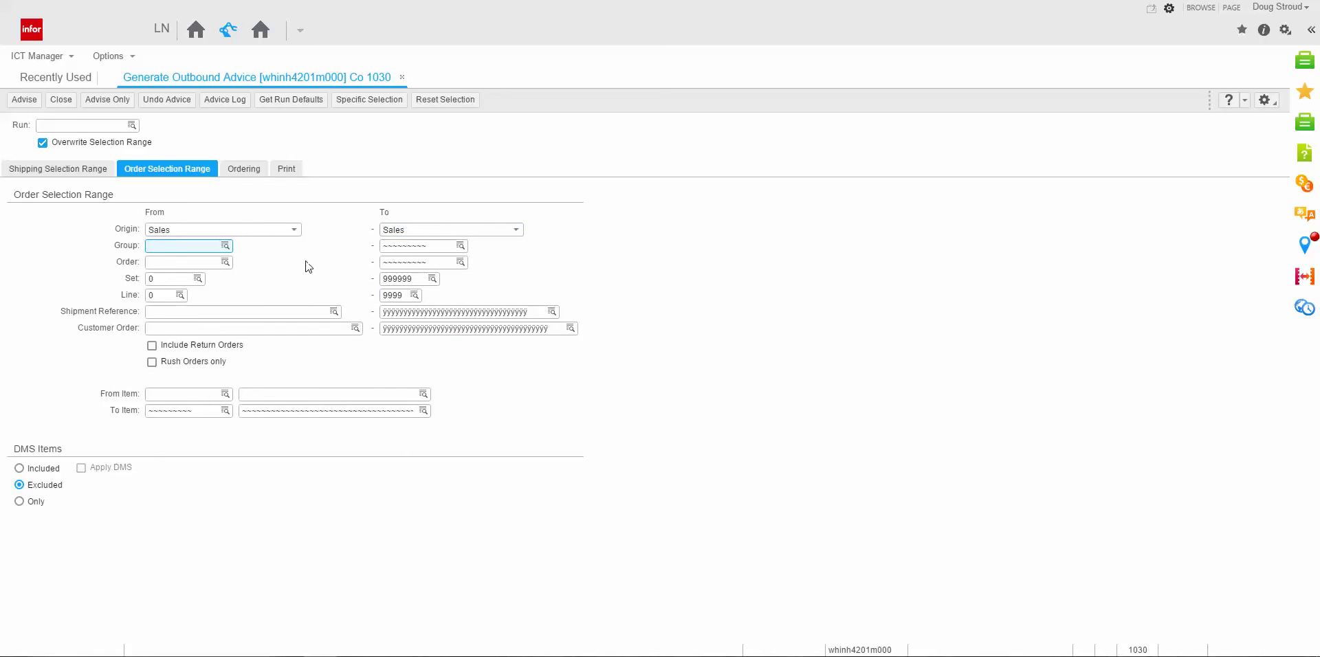
{"action": "key", "text": "Tab"}
{"action": "key", "text": "Tab"}
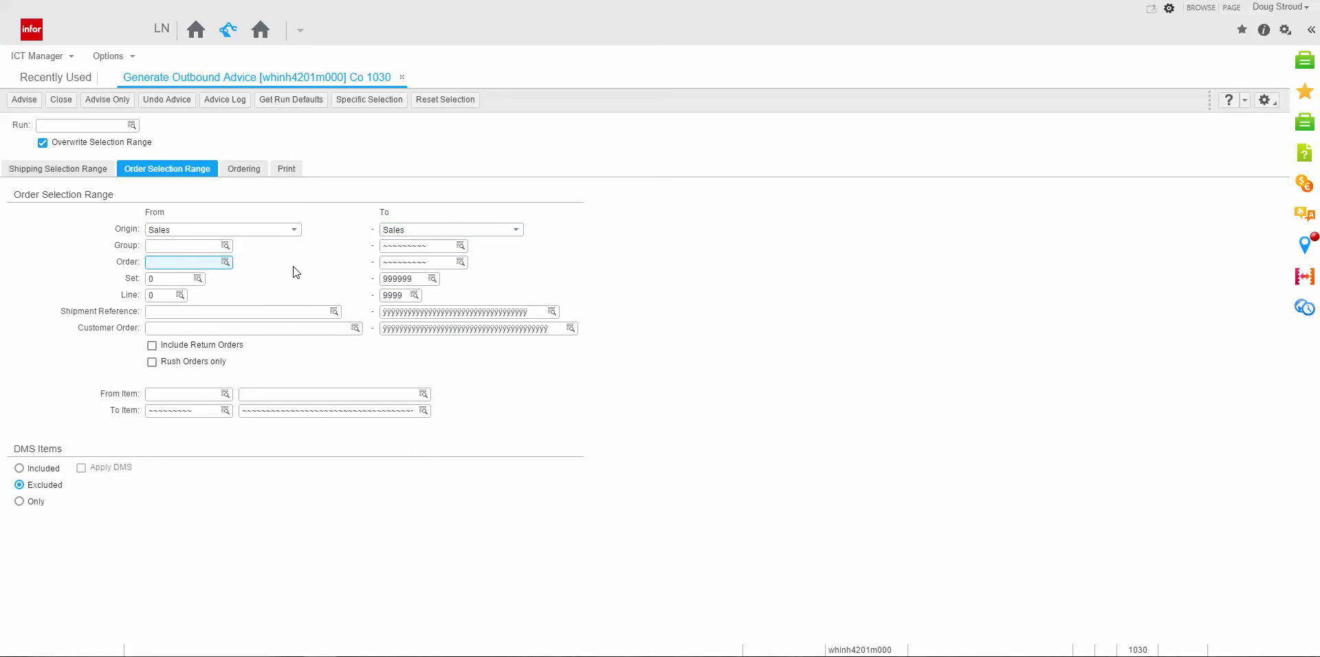
{"action": "type", "text": "DES000182"}
{"action": "key", "text": "Tab"}
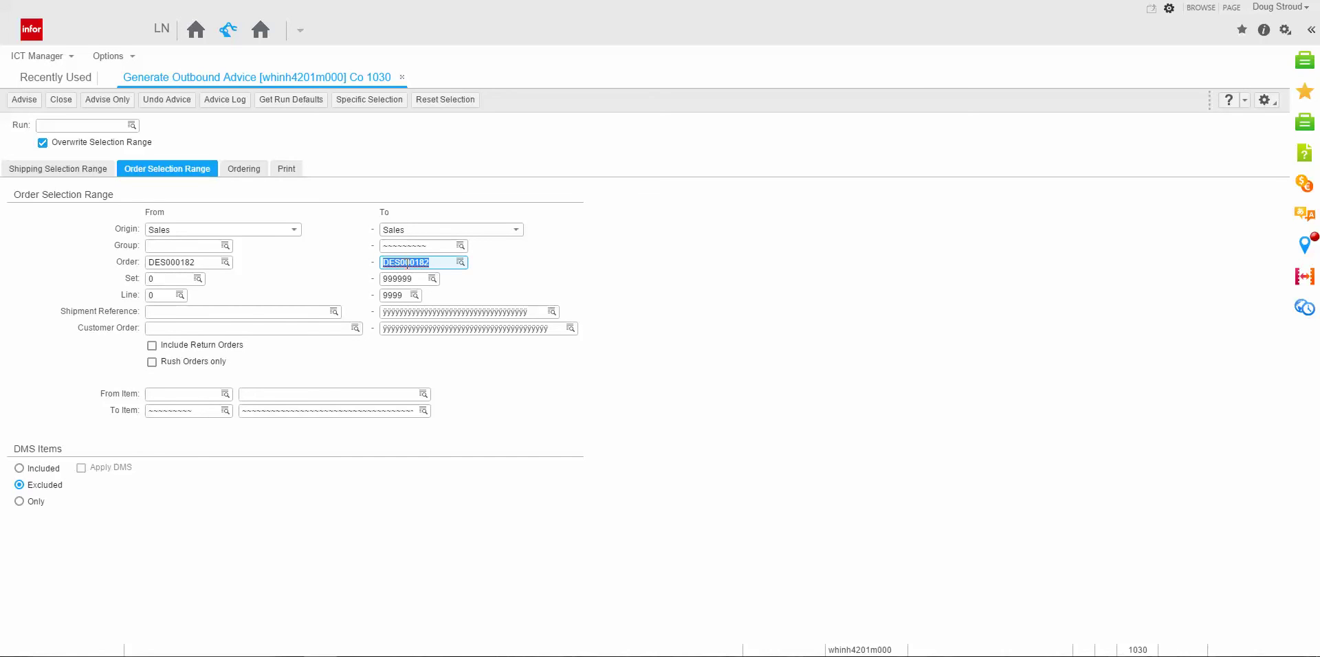
- Check the order origin sequence and turn off Print to predefined Device in the print options
{"action": "left_click", "coordinate": [235, 171]}
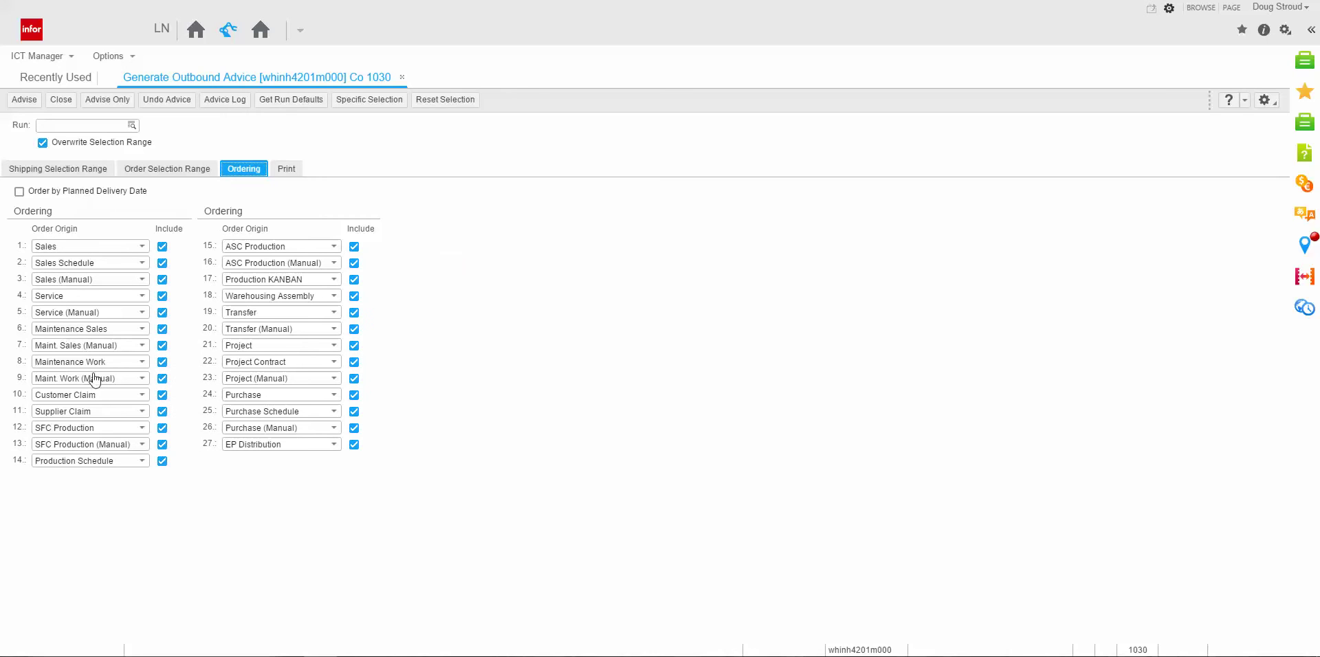
{"action": "left_click", "coordinate": [19, 194]}
{"action": "left_click", "coordinate": [288, 171]}
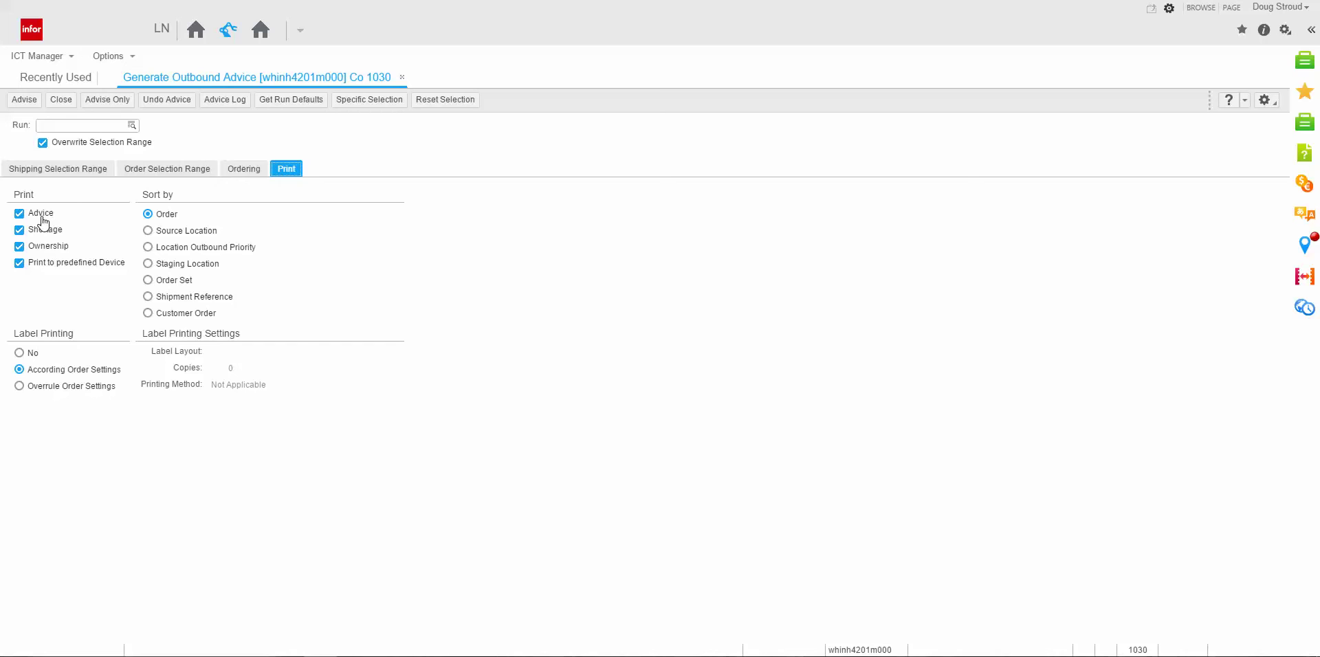
{"action": "left_click", "coordinate": [19, 264]}
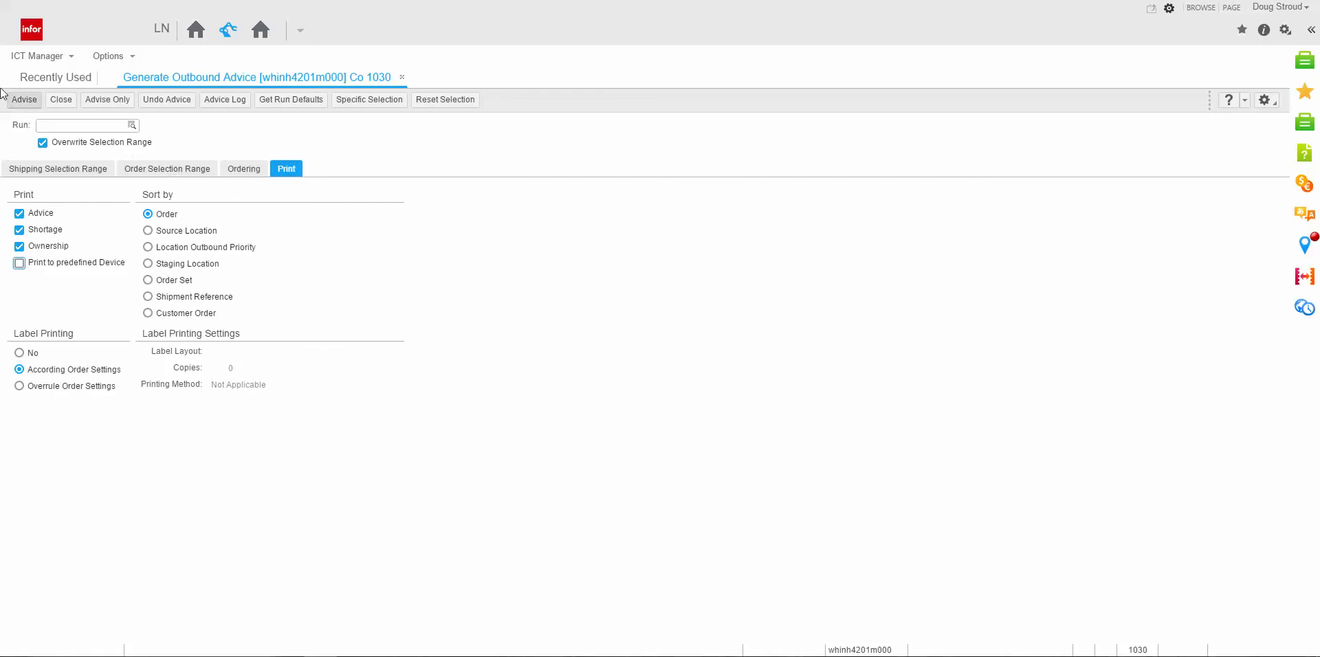
- Generate the outbound advice in a new run and output the advice and shortages reports to device D (Display)
{"action": "left_click", "coordinate": [23, 100]}
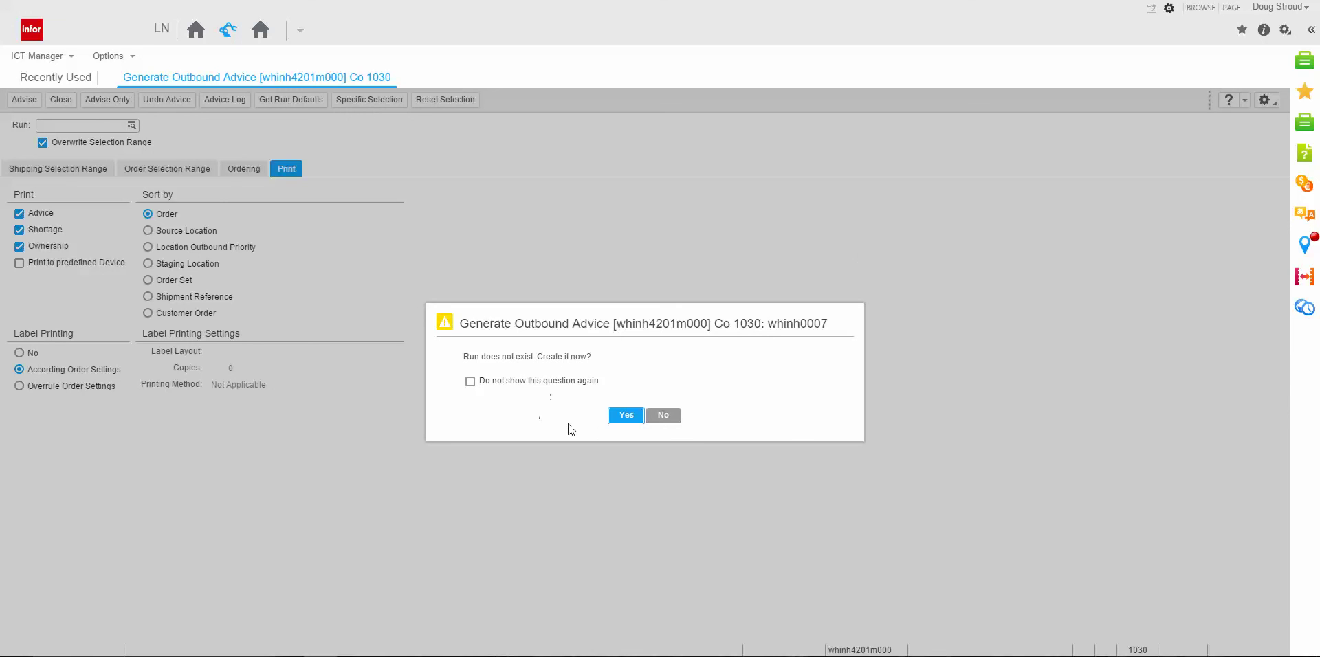
{"action": "left_click", "coordinate": [624, 416]}
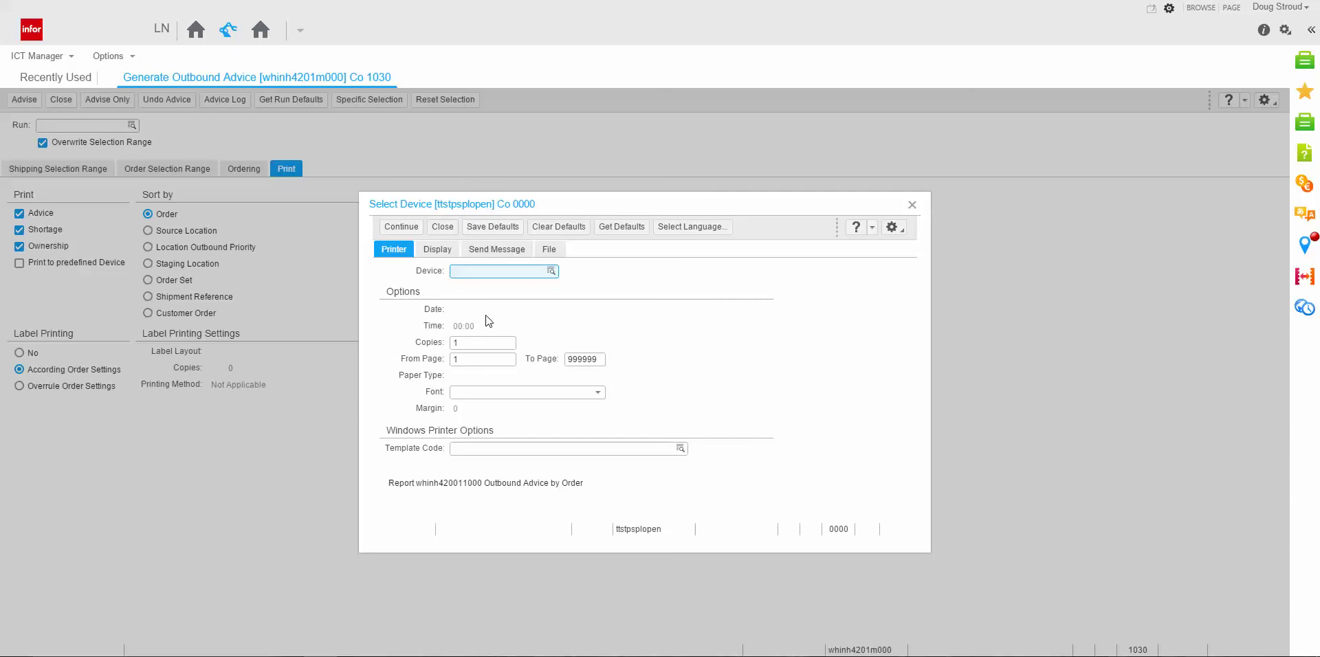
{"action": "type", "text": "d"}
{"action": "key", "text": "Tab"}
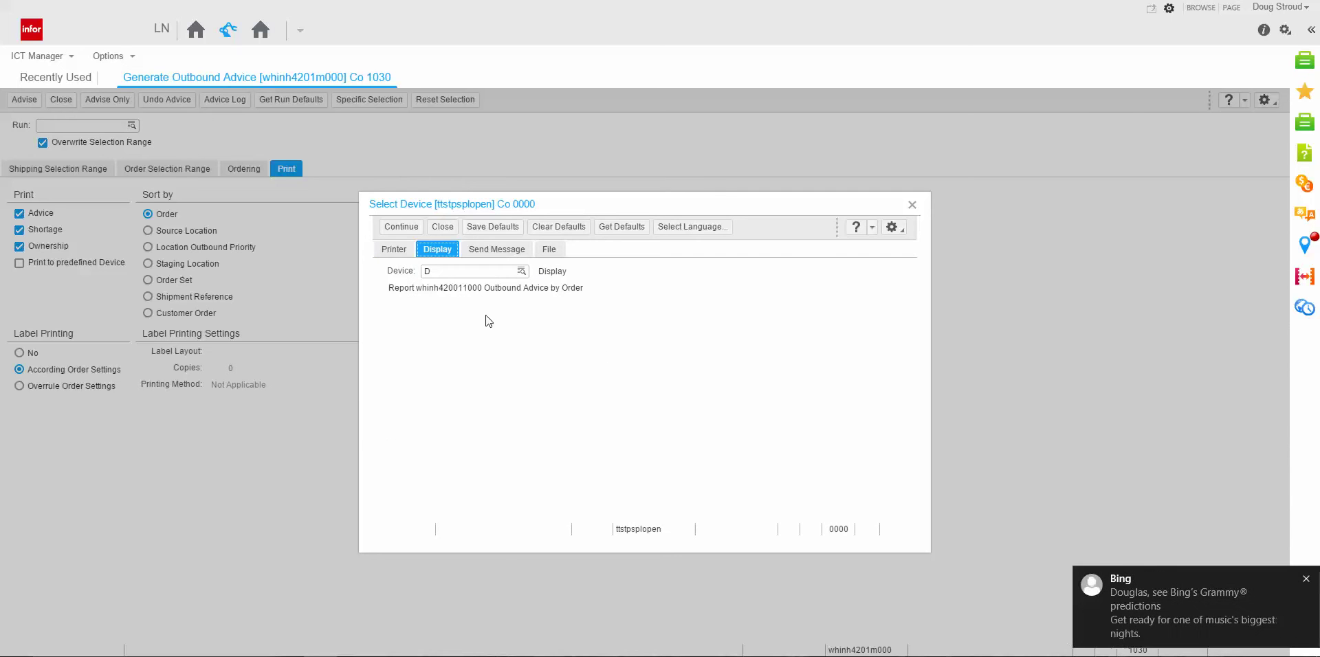
{"action": "left_click", "coordinate": [399, 227]}
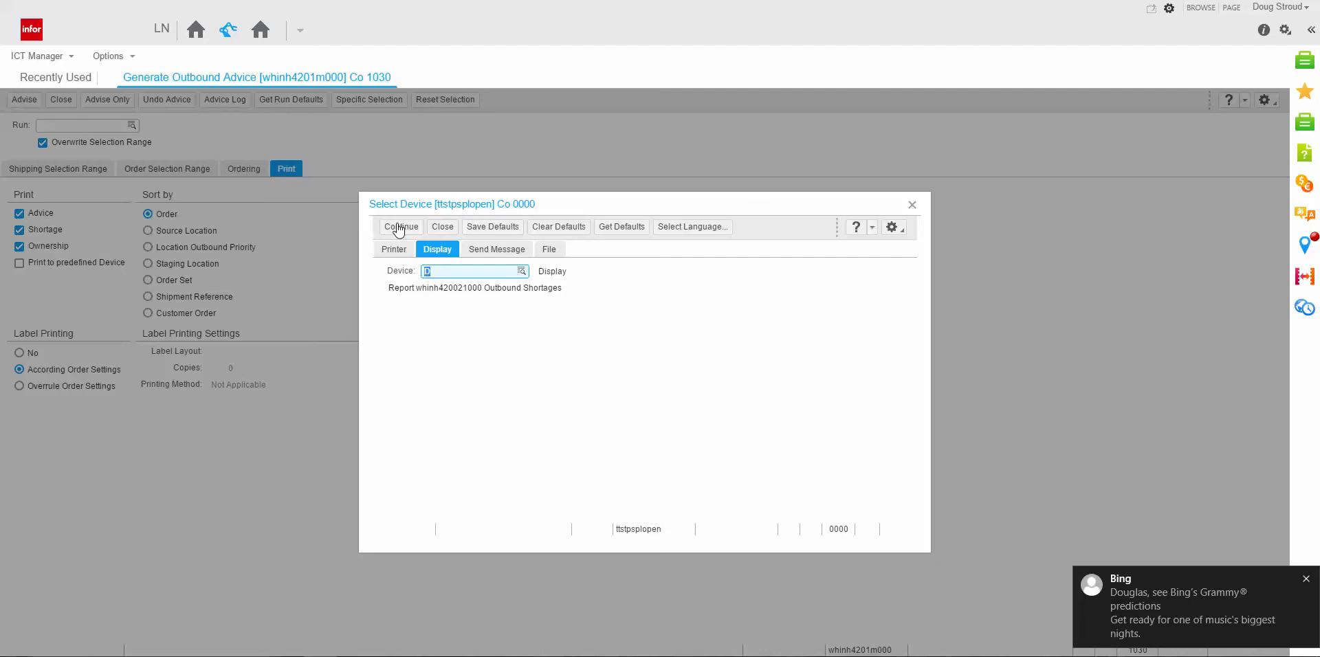
{"action": "left_click", "coordinate": [399, 227]}
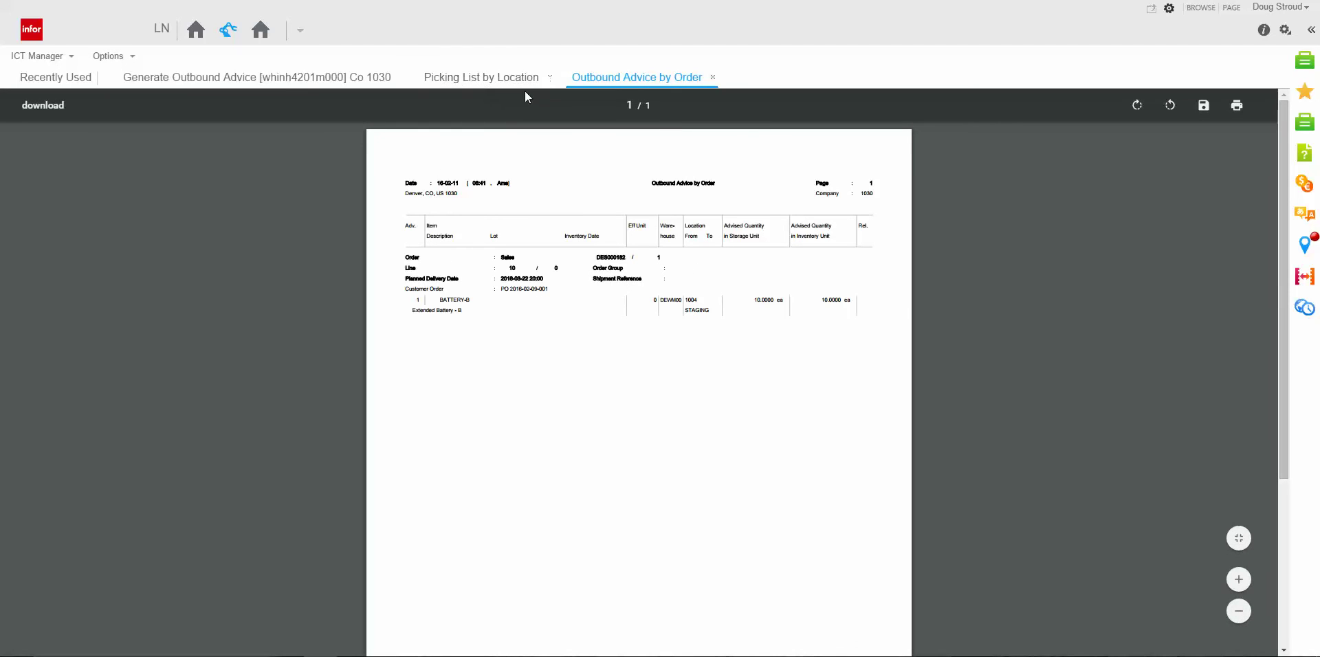
- Review the run number on the picking list report and close both the outbound advice and picking list reports
{"action": "left_click", "coordinate": [713, 78]}
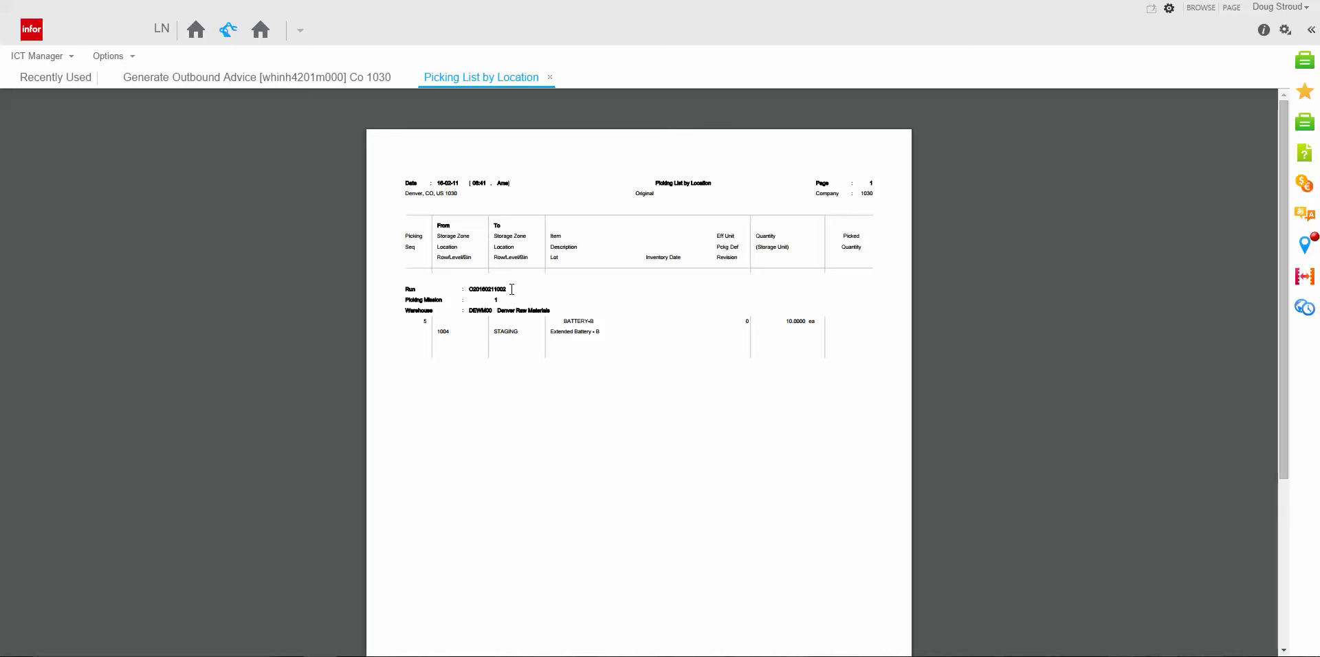
{"action": "left_click_drag", "start_coordinate": [512, 289], "coordinate": [470, 291]}
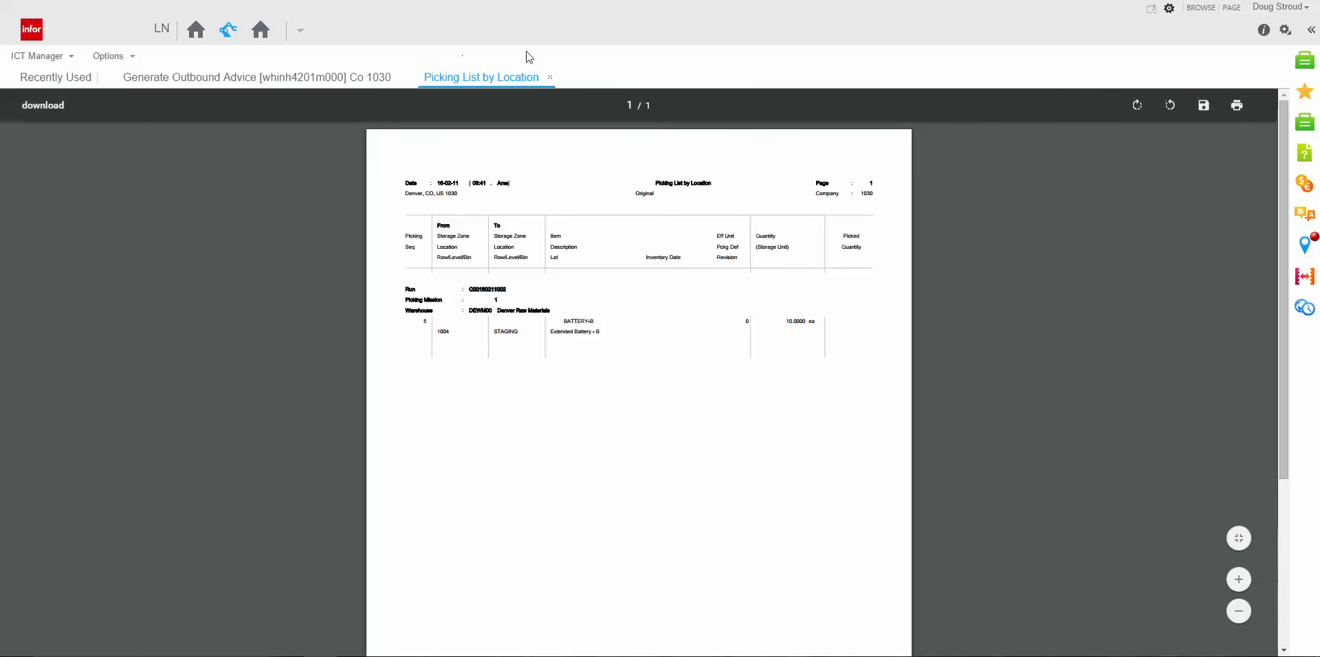
{"action": "left_click", "coordinate": [550, 80]}
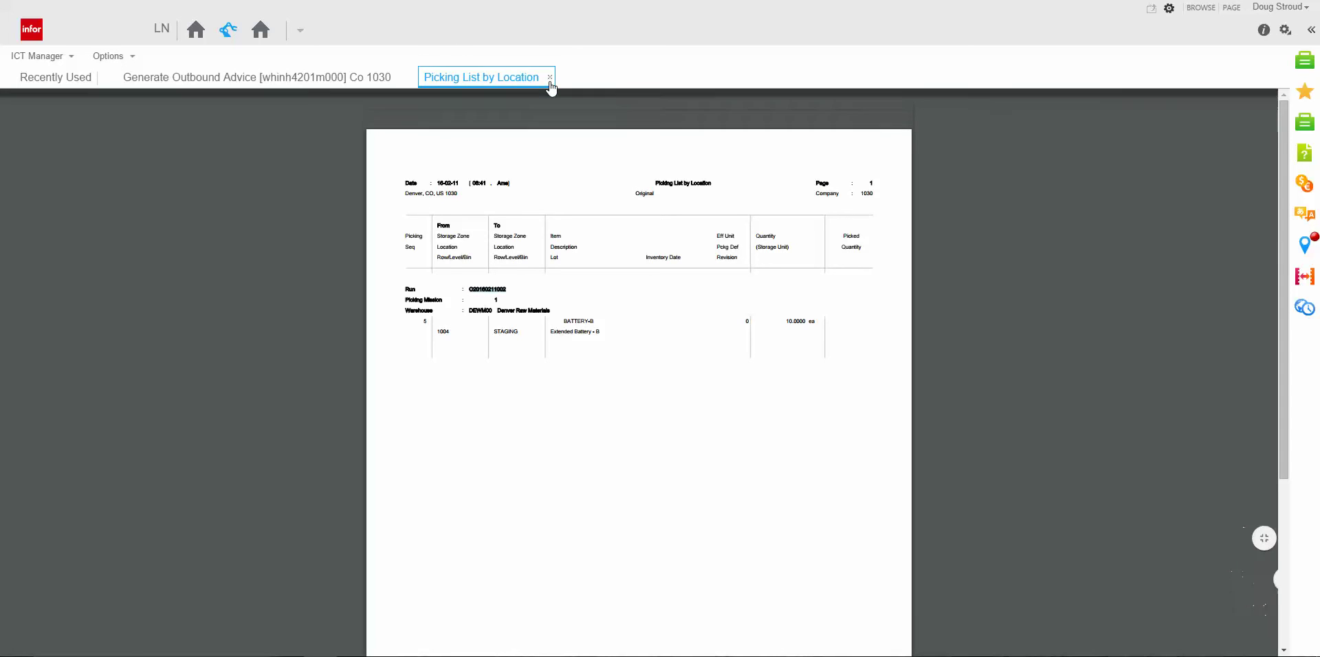
{"action": "left_click", "coordinate": [550, 77]}
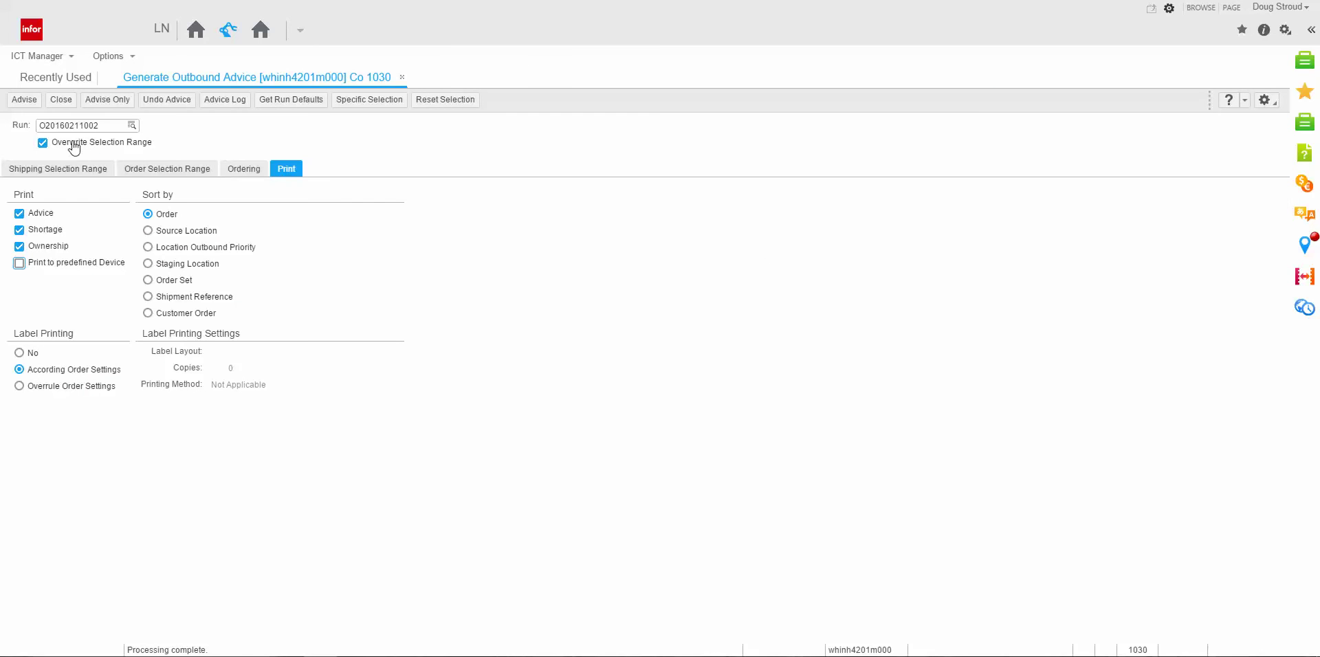
- Copy the run number from Generate Outbound Advice and close that session
{"action": "double_click", "coordinate": [102, 125]}
{"action": "key", "text": "ctrl+c"}
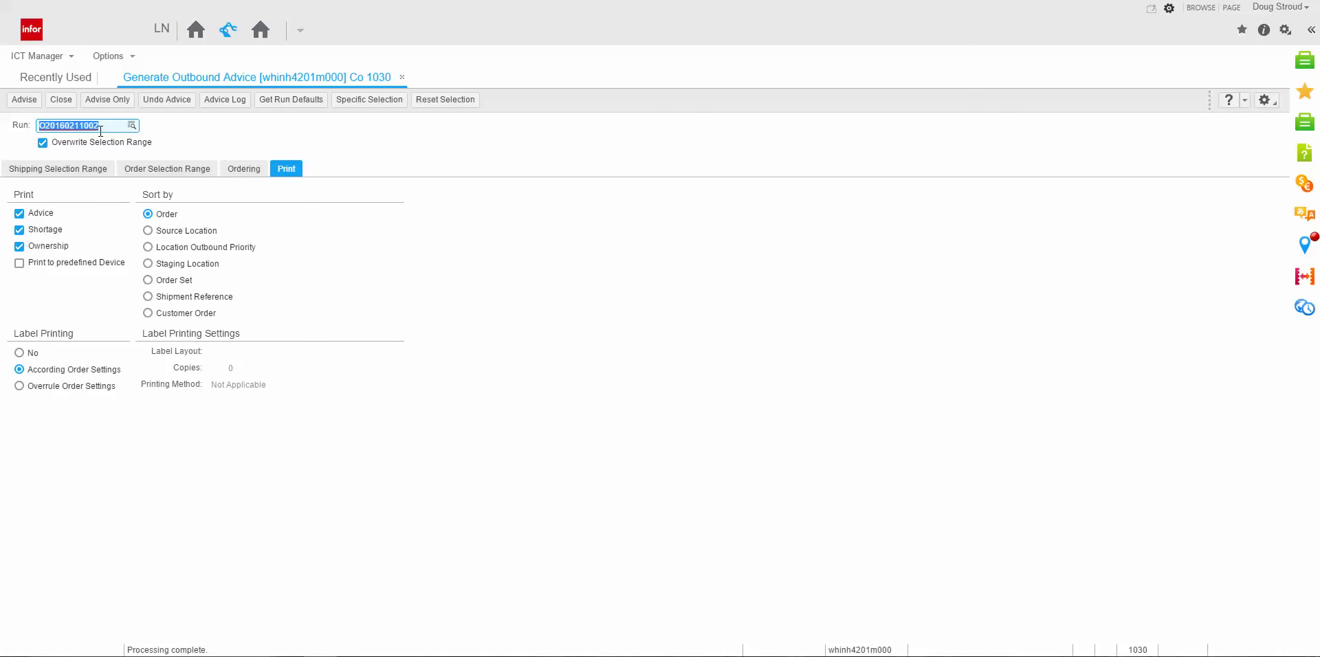
{"action": "left_click", "coordinate": [59, 102]}
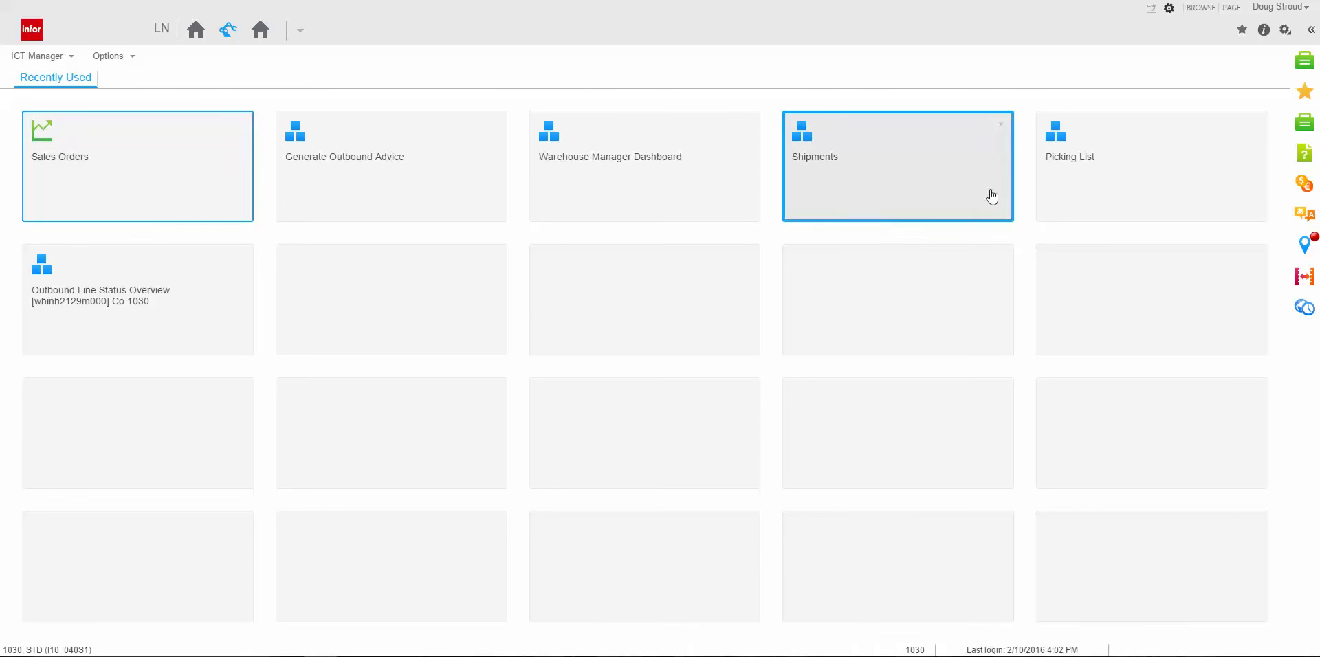
- Open the Picking List and search by the copied run number, with the warehouse, picking mission and picking sequence criteria cleared
{"action": "left_click", "coordinate": [1101, 190]}
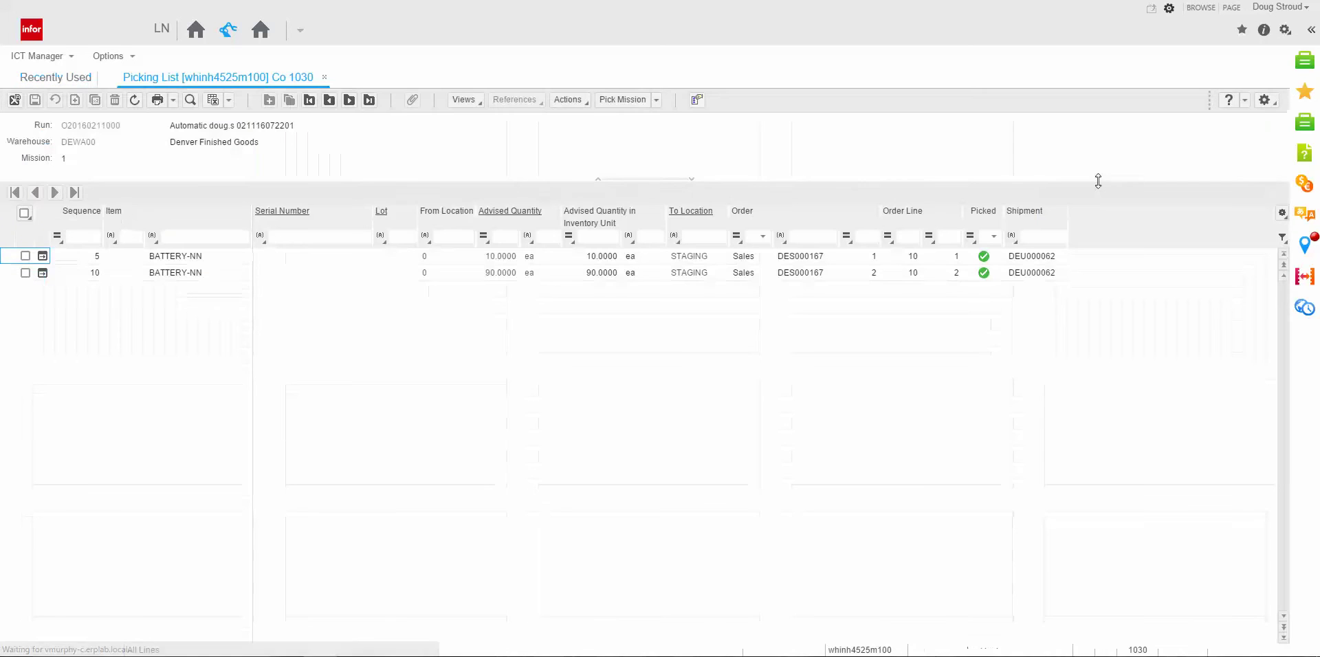
{"action": "left_click", "coordinate": [191, 101]}
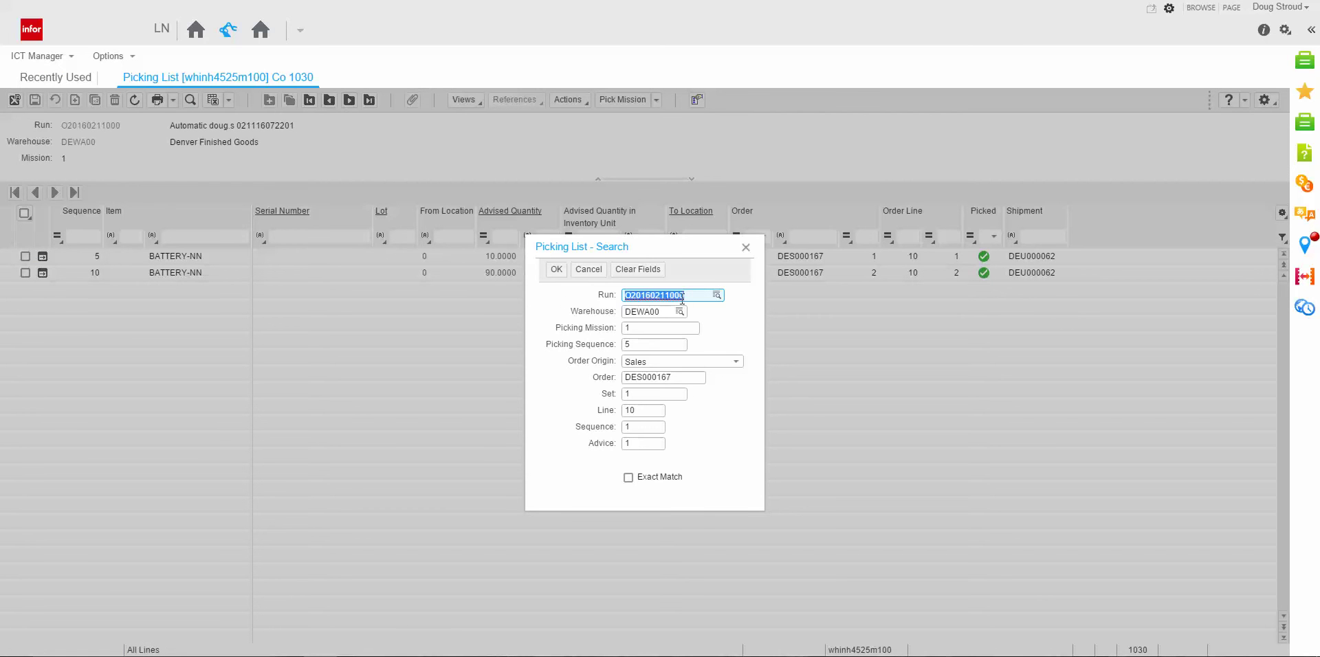
{"action": "key", "text": "ctrl+v"}
{"action": "key", "text": "Tab"}
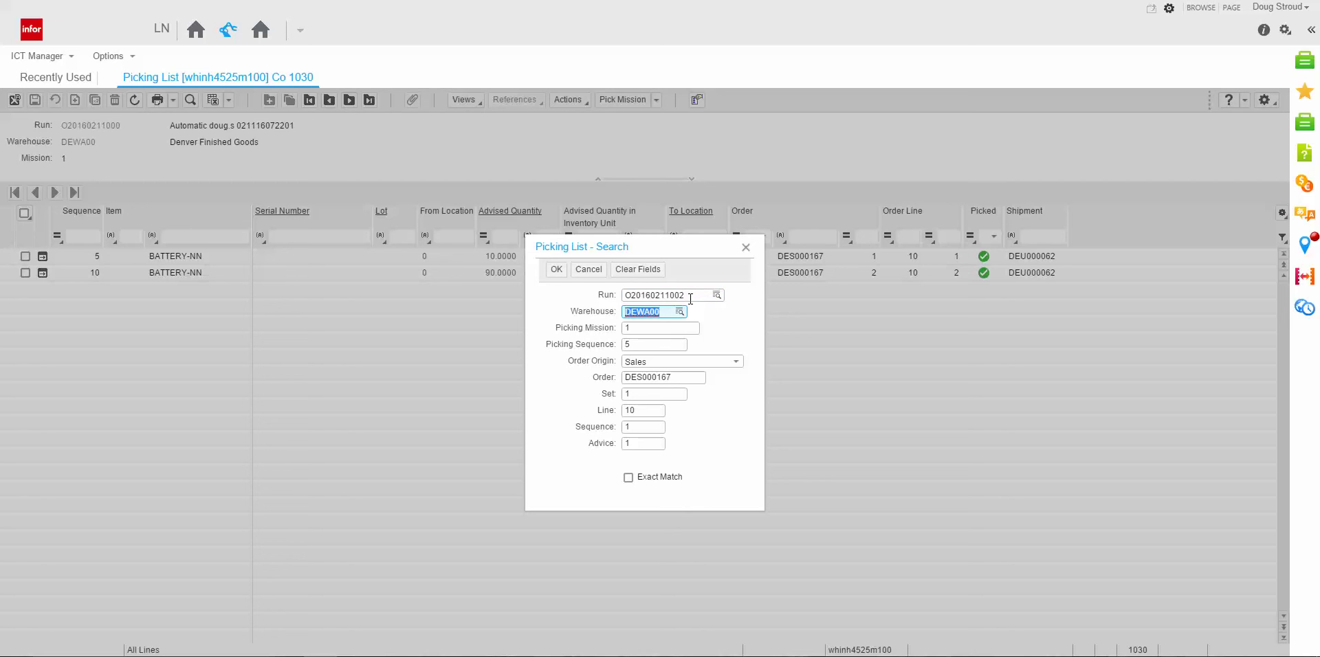
{"action": "key", "text": "Delete"}
{"action": "key", "text": "Tab"}
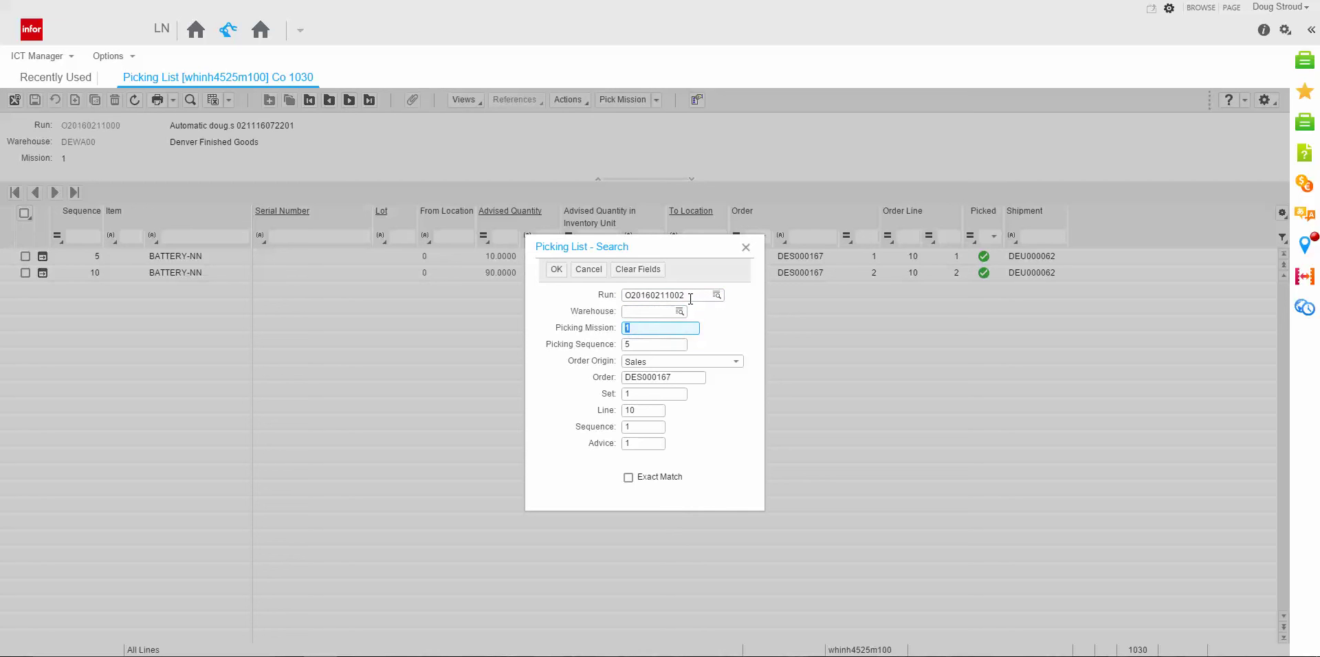
{"action": "key", "text": "Delete"}
{"action": "key", "text": "Tab"}
{"action": "key", "text": "Delete"}
{"action": "key", "text": "Tab"}
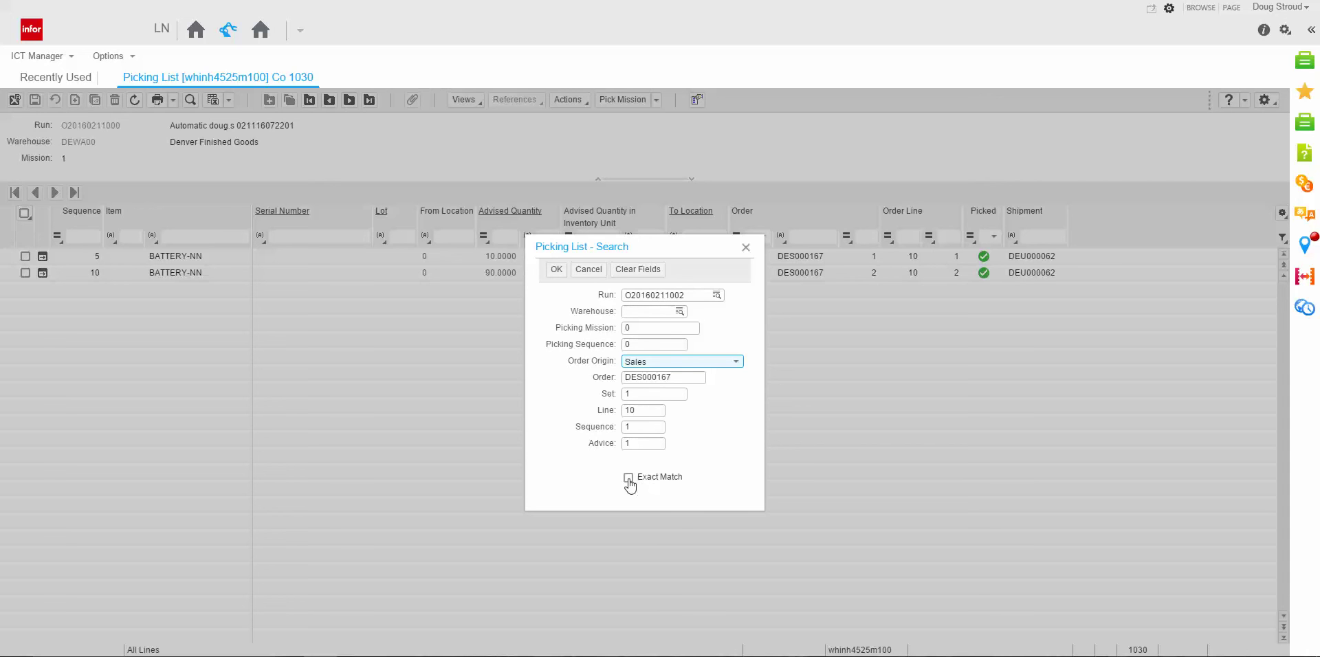
{"action": "left_click", "coordinate": [561, 273]}
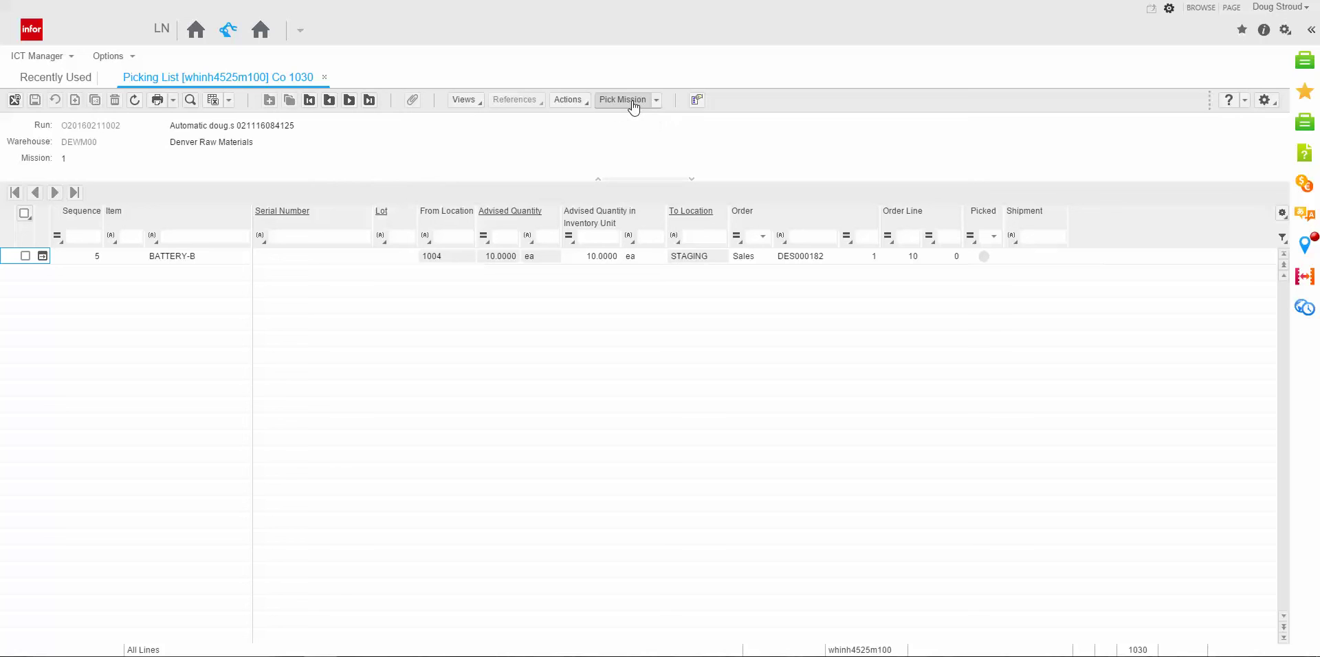
- Pick the mission containing the BATTERY-B line and close the Picking List session
{"action": "left_click", "coordinate": [576, 103]}
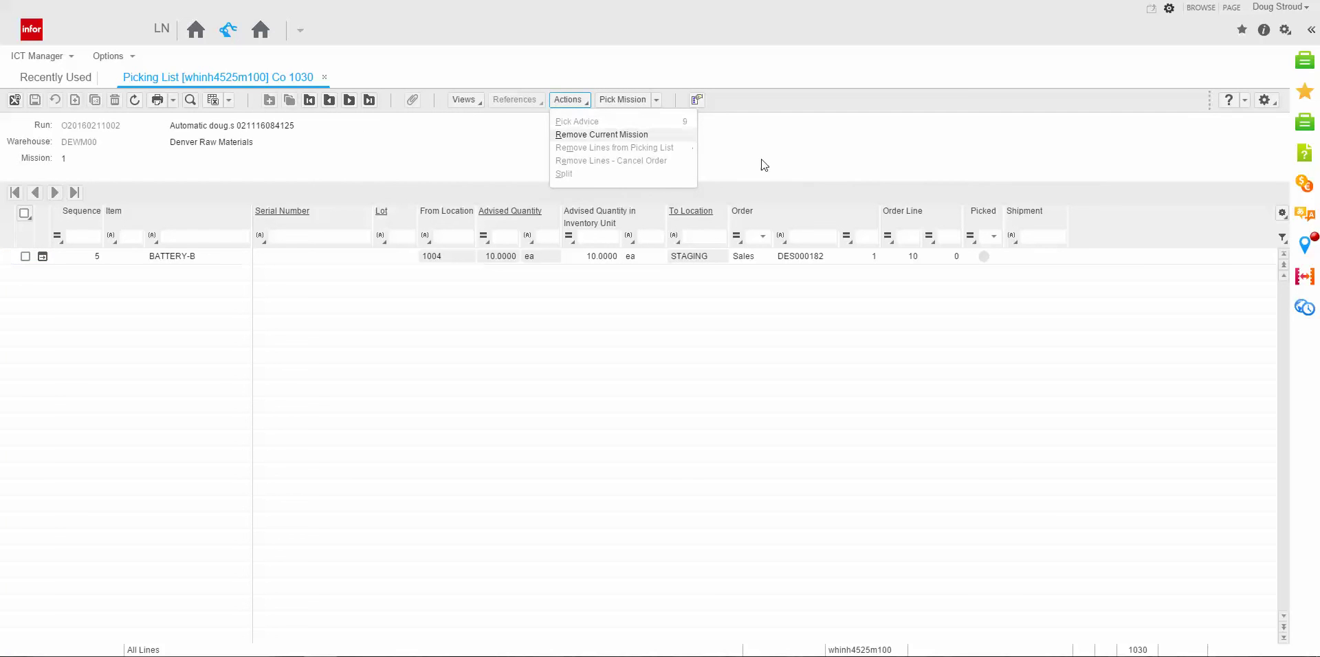
{"action": "left_click", "coordinate": [656, 101]}
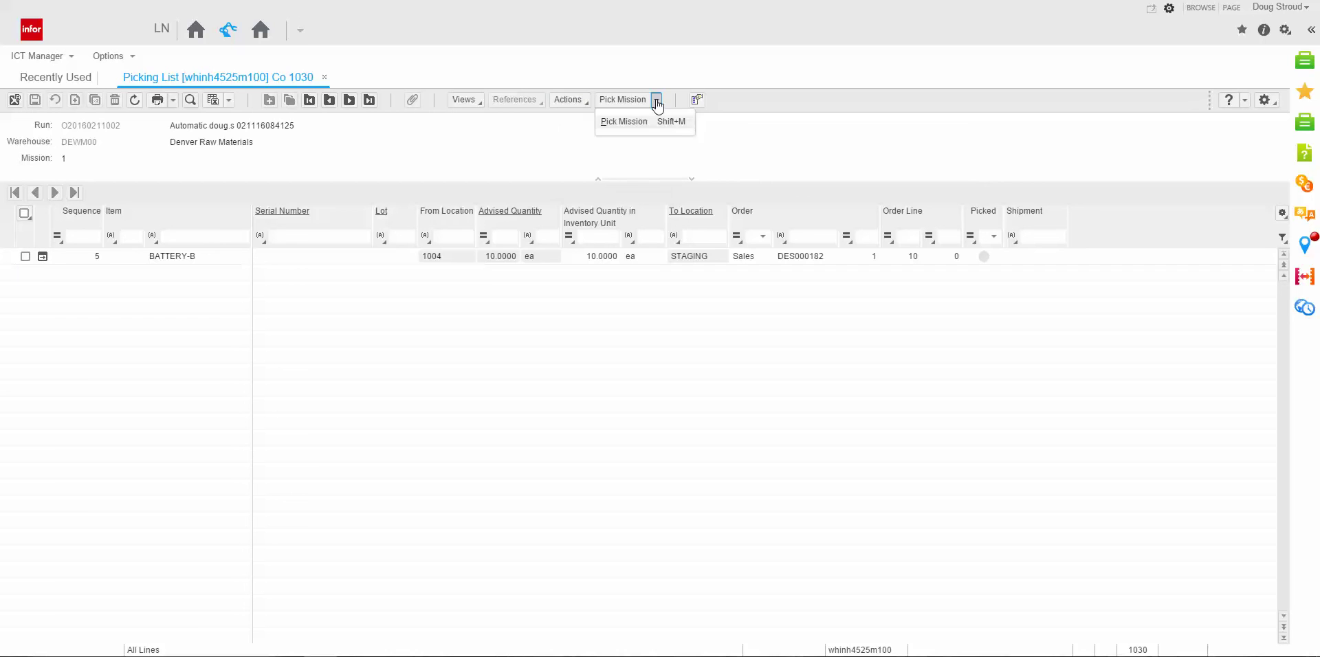
{"action": "left_click", "coordinate": [774, 149]}
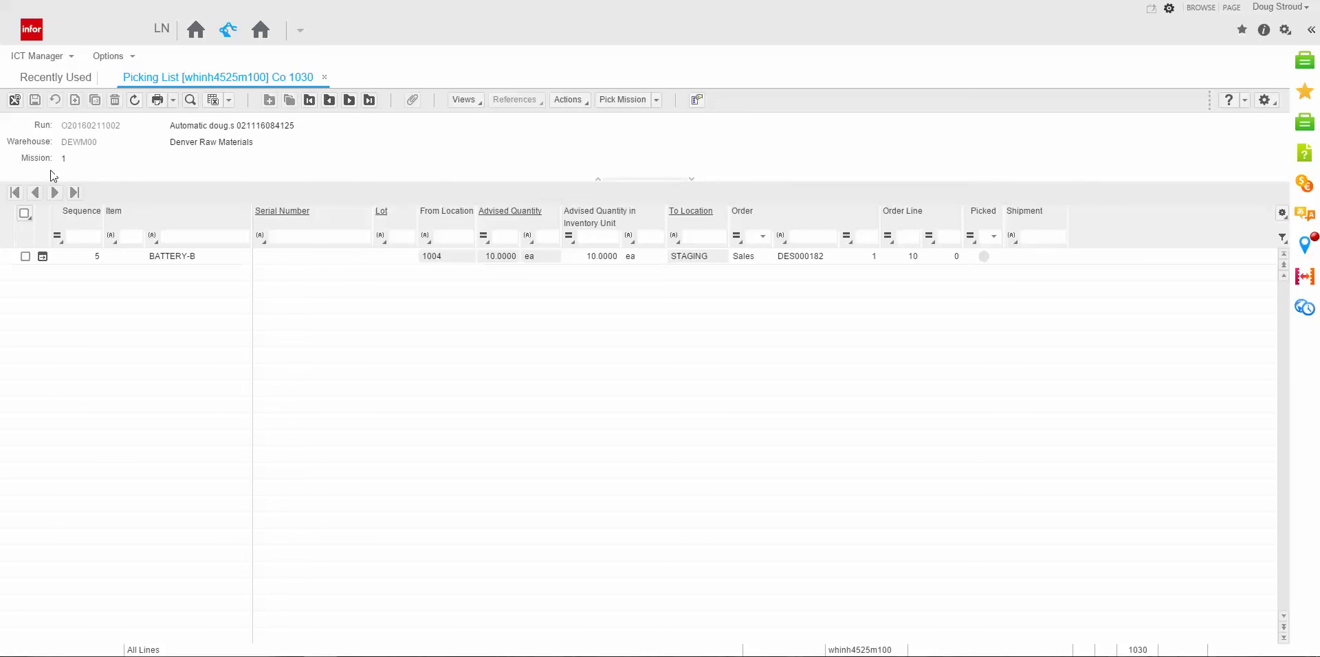
{"action": "left_click", "coordinate": [631, 102]}
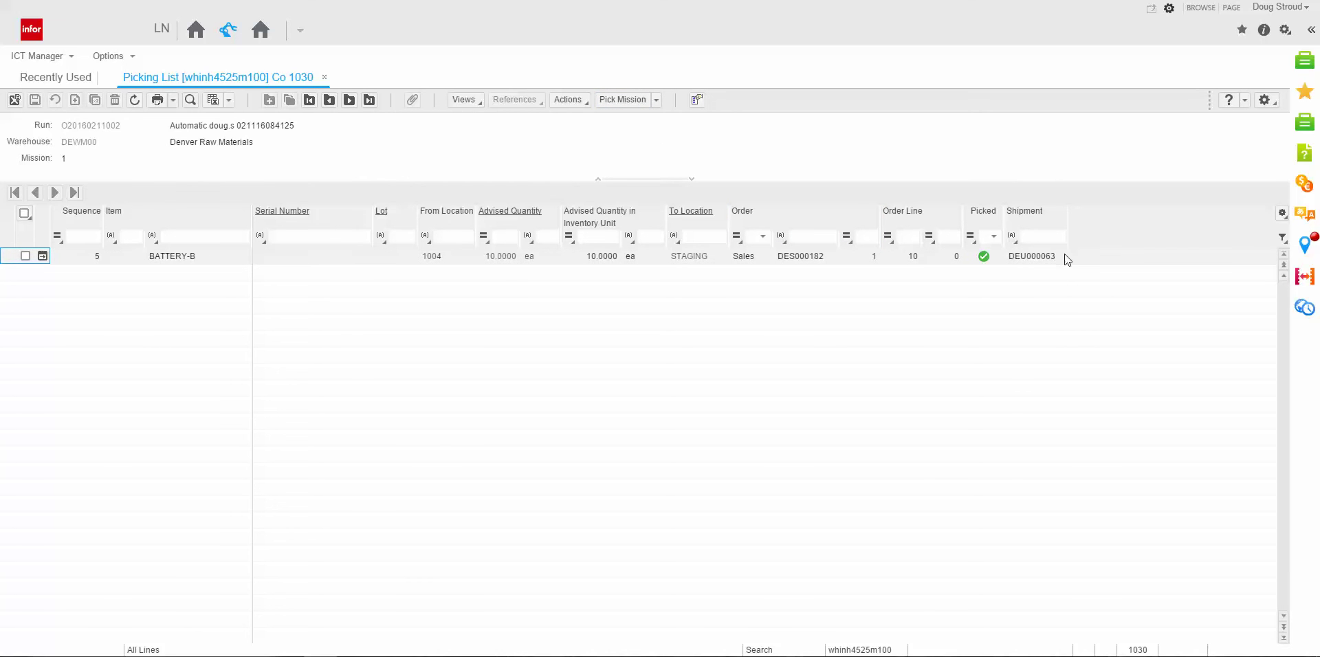
{"action": "left_click_drag", "start_coordinate": [1059, 257], "coordinate": [1011, 261]}
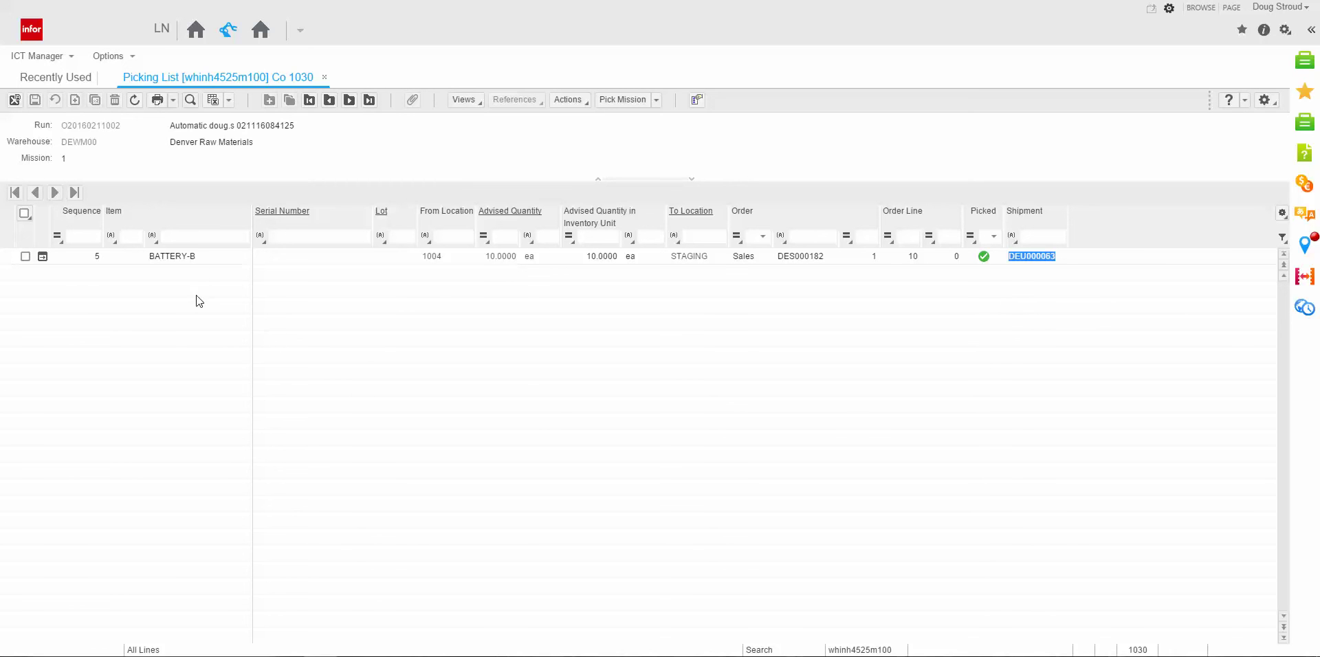
{"action": "left_click", "coordinate": [324, 78]}
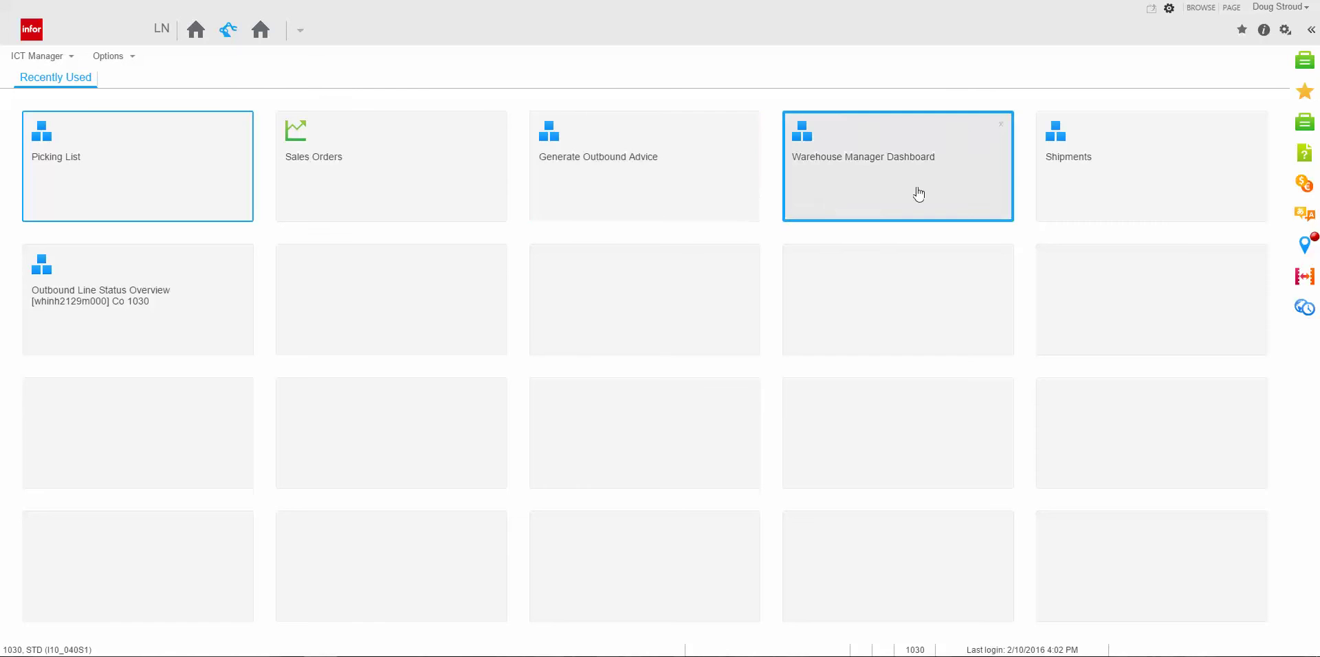
- Open Shipments, filter the list by status Open, and select the Denver Raw Materials shipment
{"action": "left_click", "coordinate": [1077, 172]}
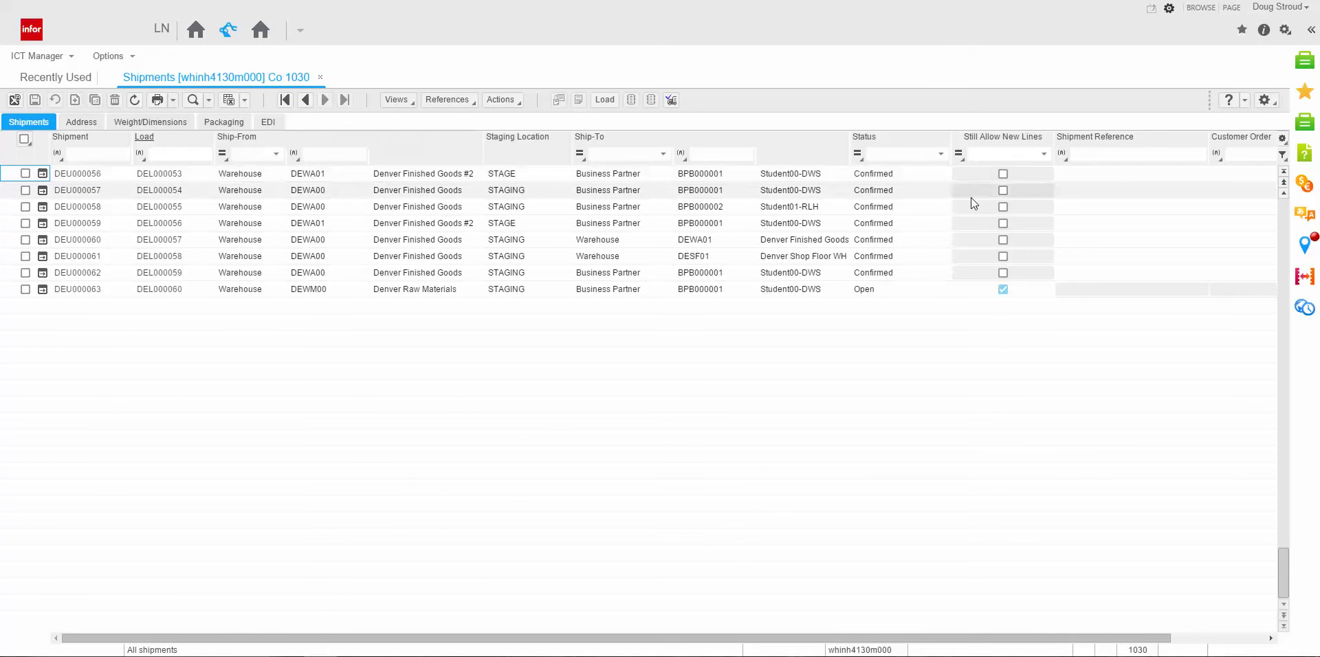
{"action": "left_click", "coordinate": [940, 154]}
{"action": "left_click", "coordinate": [893, 191]}
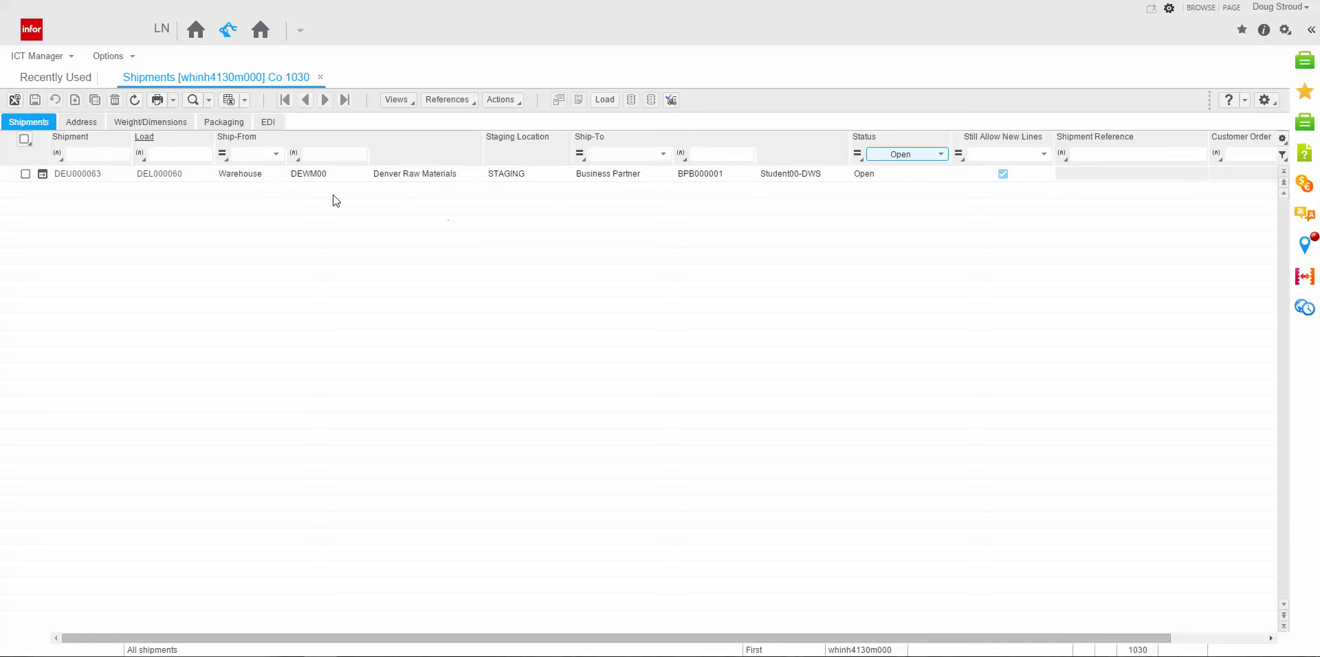
{"action": "left_click", "coordinate": [41, 178]}
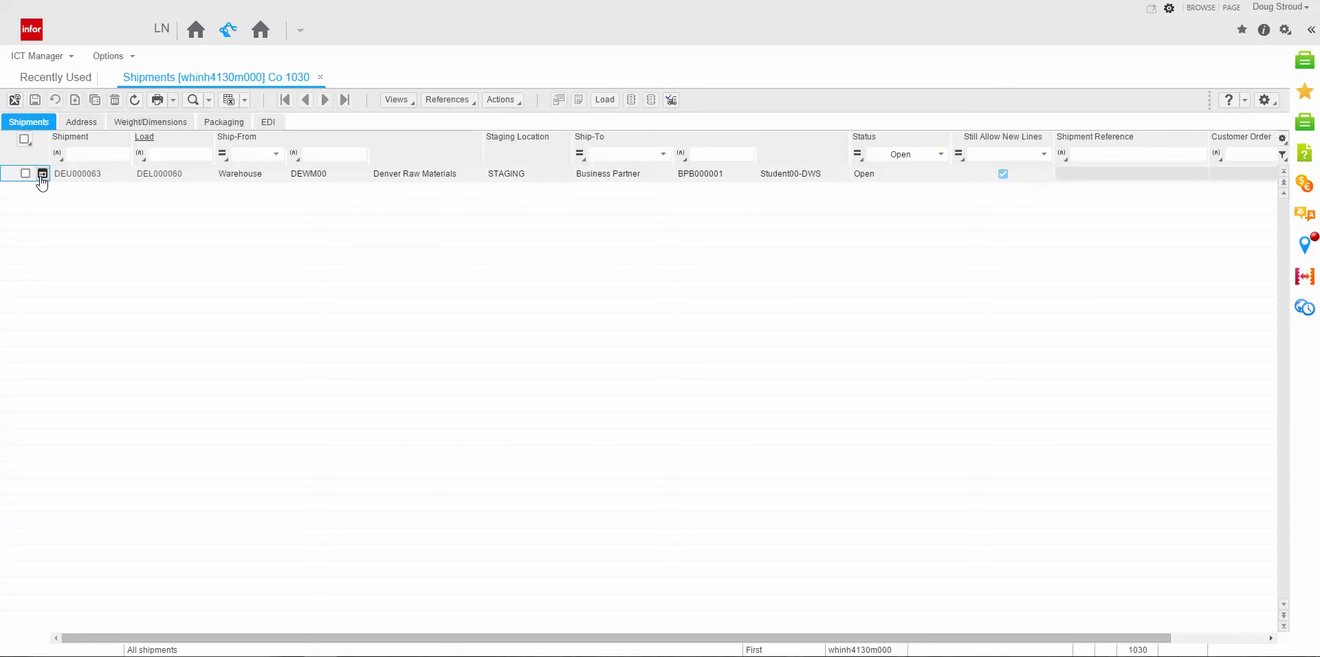
{"action": "left_click", "coordinate": [15, 99]}
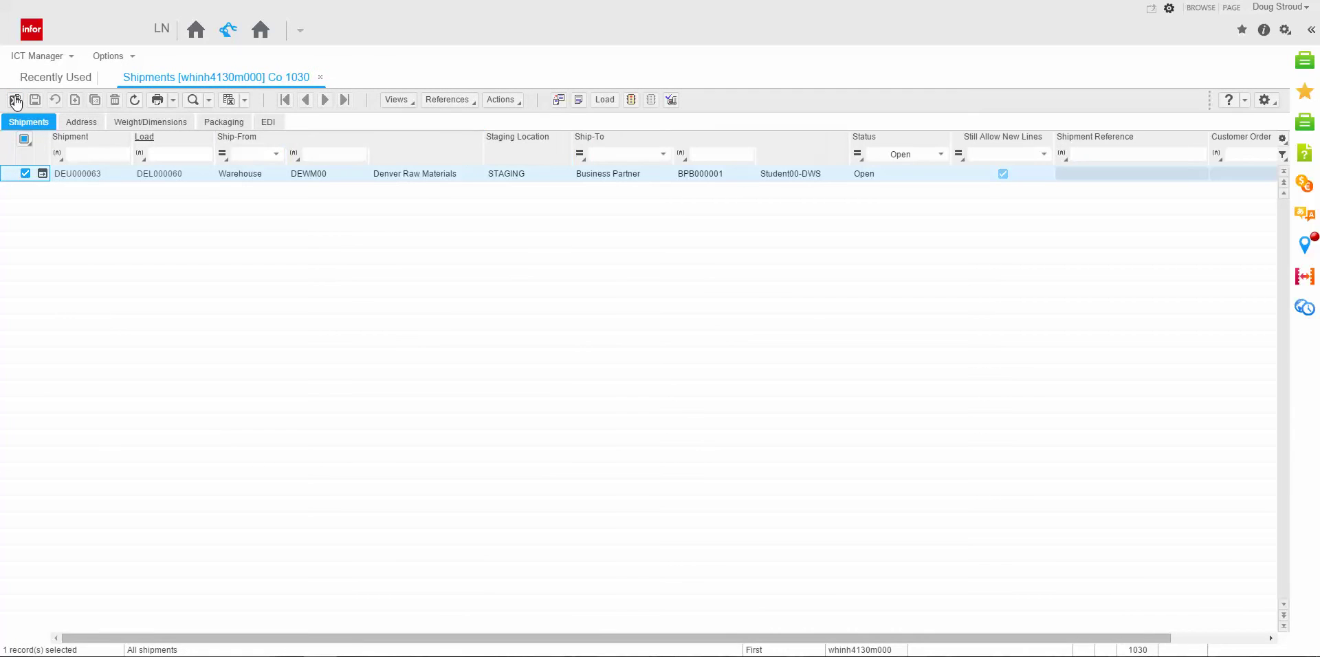
- Change the delivery carrier on the shipment's load to F03 FedEx Express Saver, then save and close the load
{"action": "left_click", "coordinate": [603, 103]}
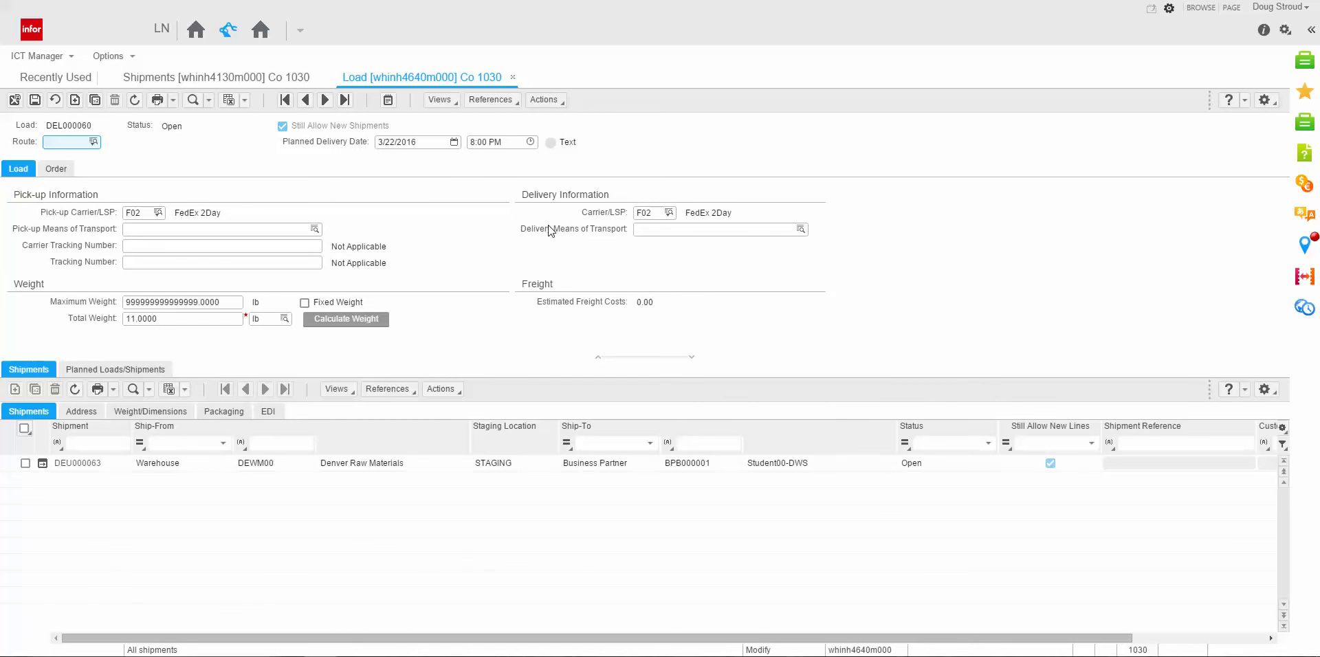
{"action": "left_click", "coordinate": [668, 213]}
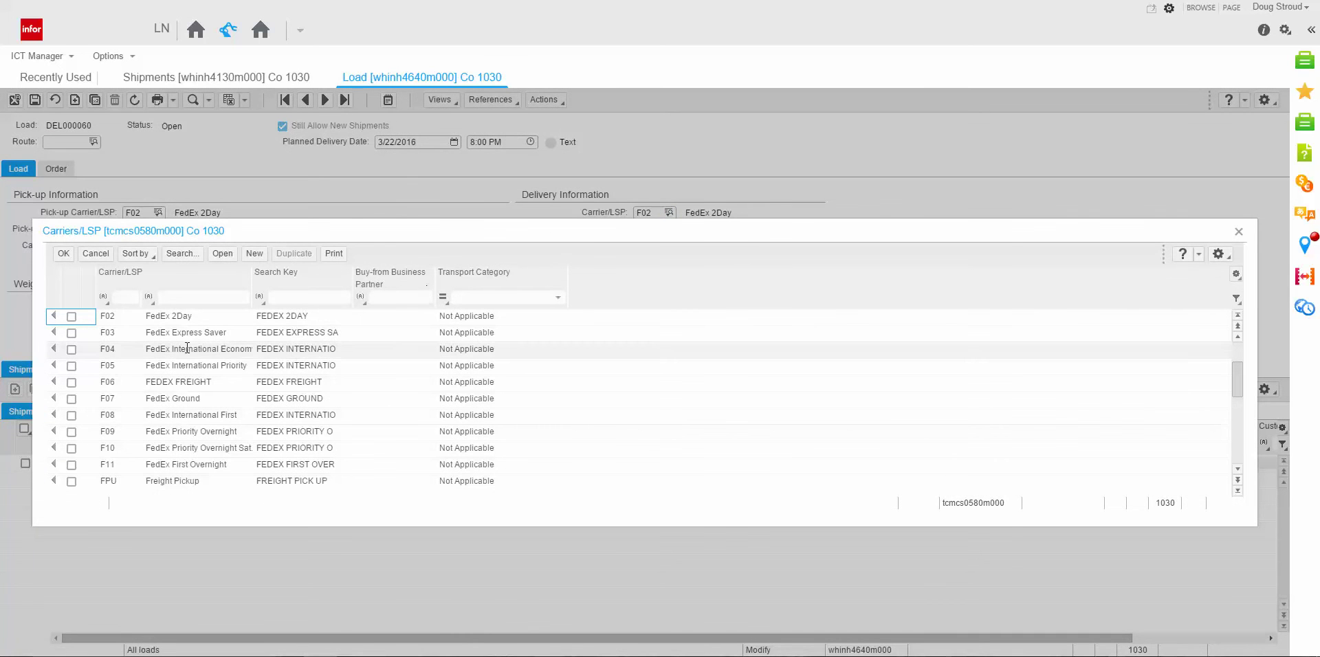
{"action": "left_click", "coordinate": [54, 334]}
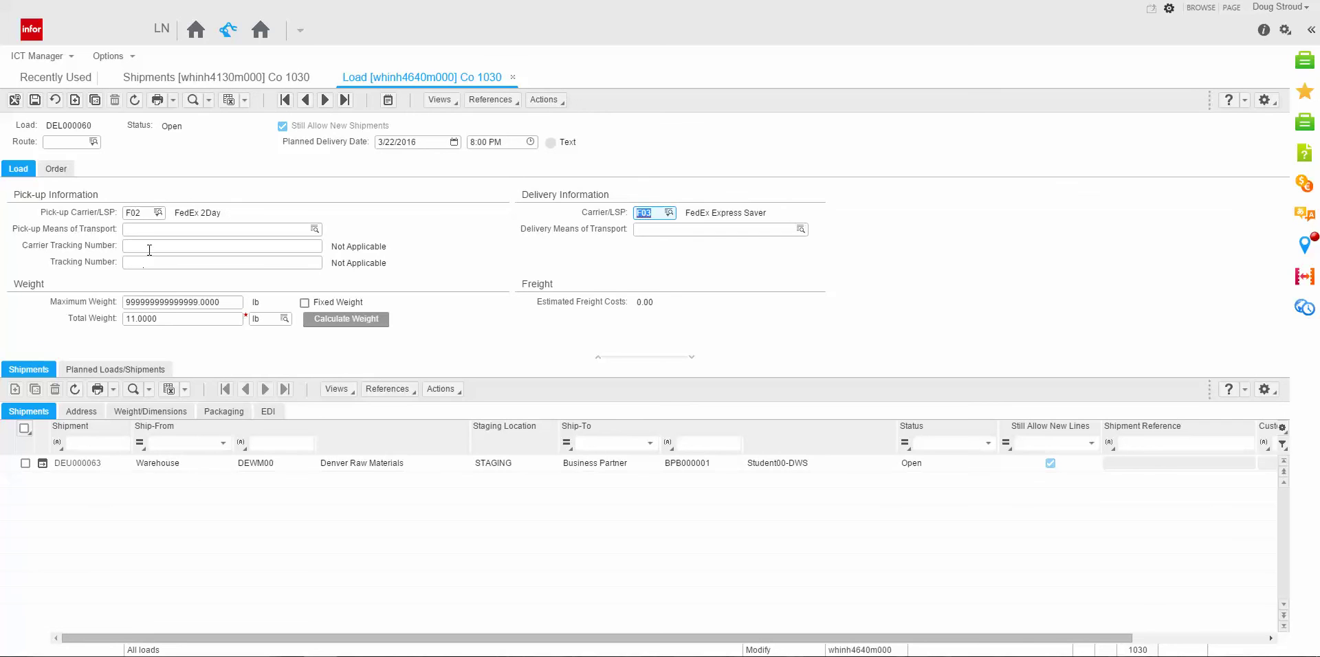
{"action": "left_click", "coordinate": [152, 247]}
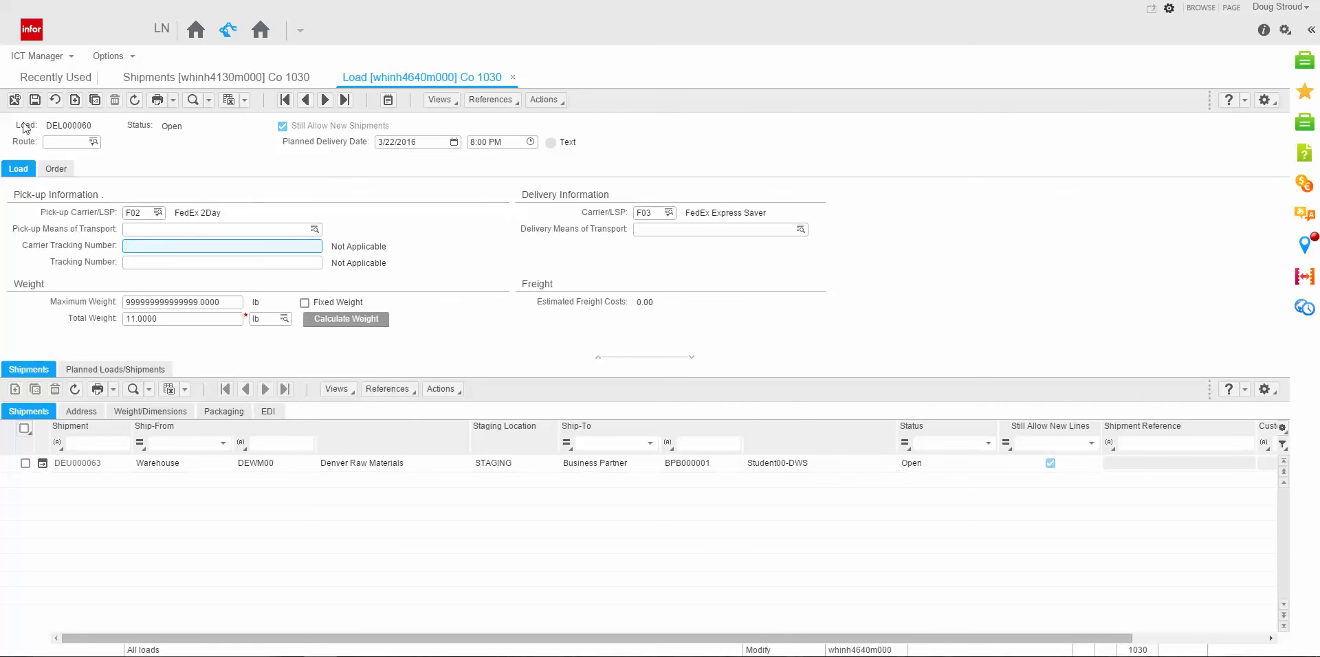
{"action": "left_click", "coordinate": [14, 101]}
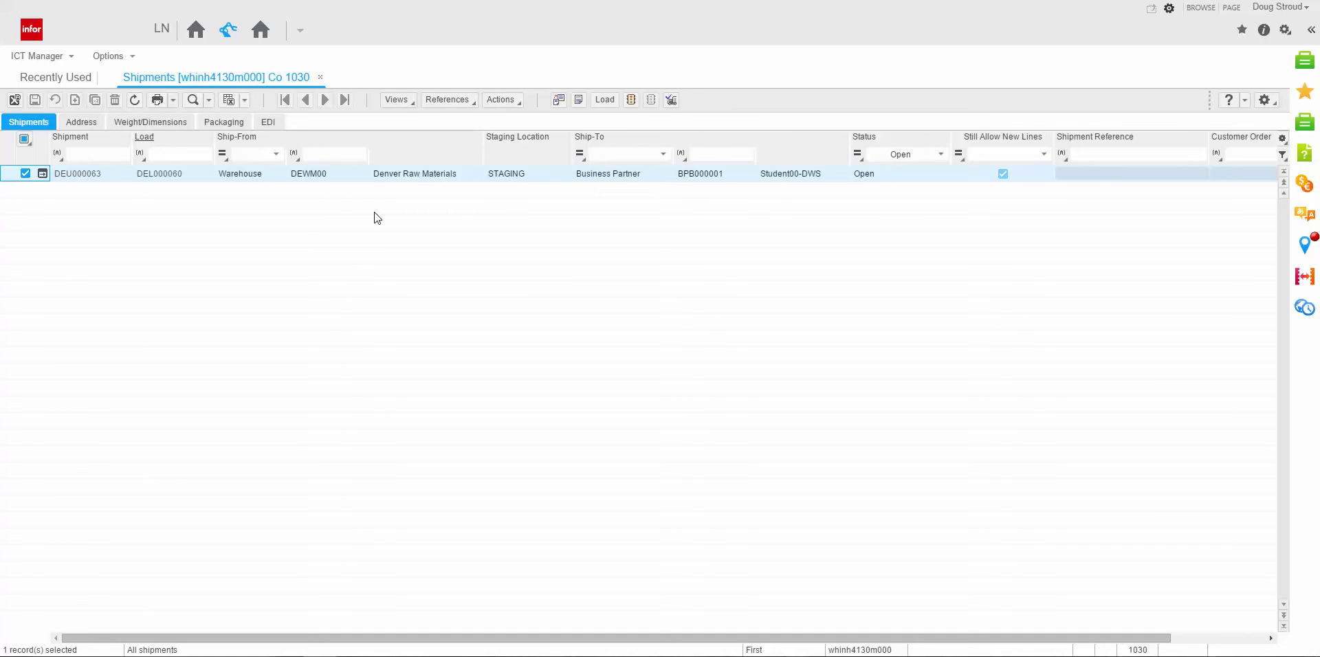
- Reopen the shipment's load, enter "ds 12345" as its Tracking Number, then save and close the load
{"action": "left_click", "coordinate": [609, 103]}
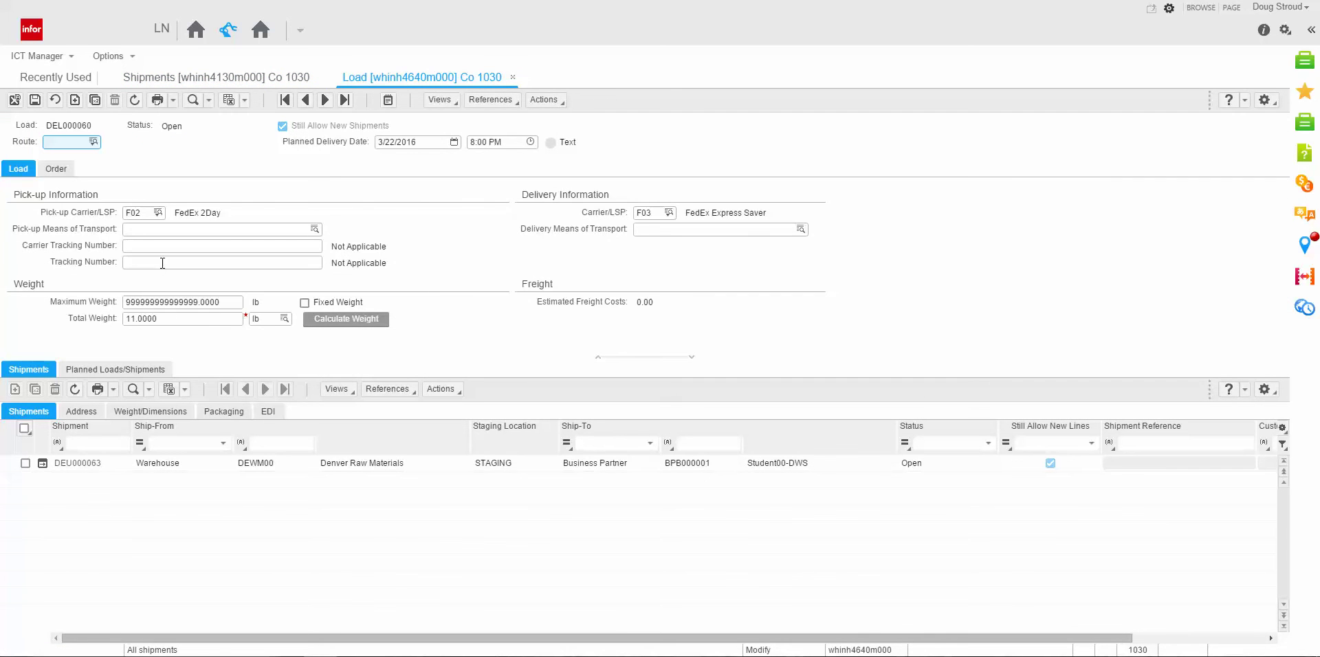
{"action": "left_click", "coordinate": [163, 264]}
{"action": "type", "text": "ds"}
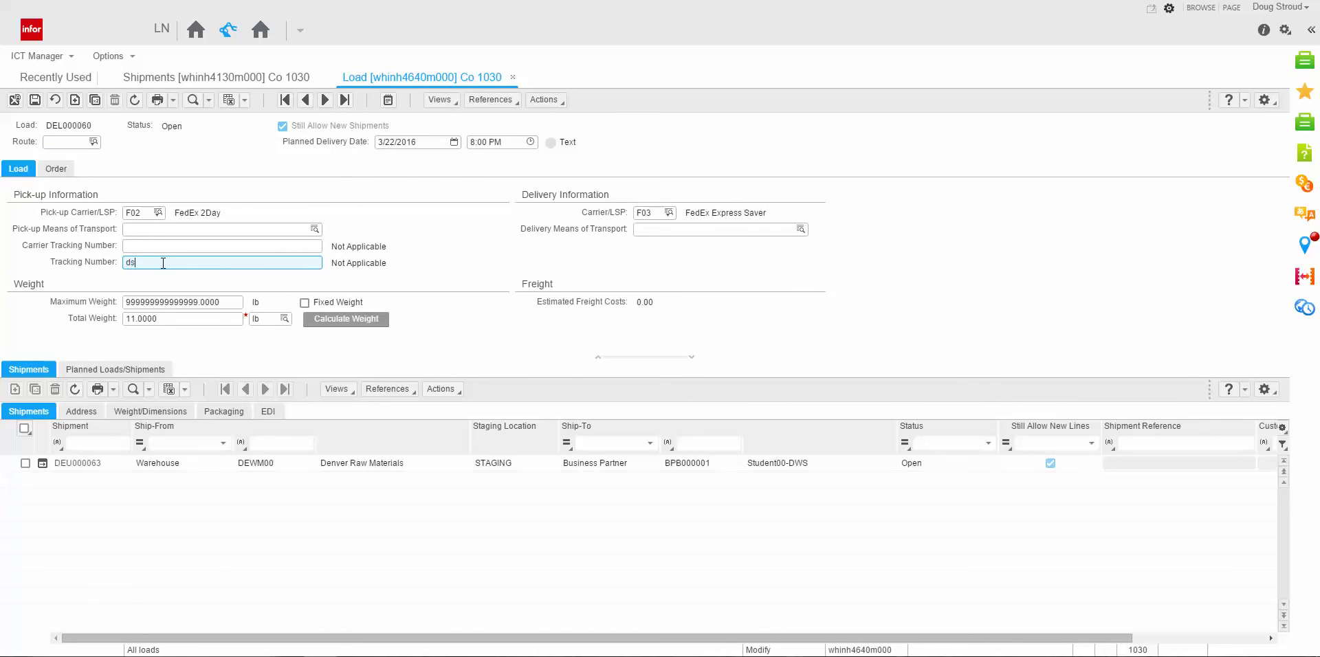
{"action": "type", "text": " 12345"}
{"action": "key", "text": "Tab"}
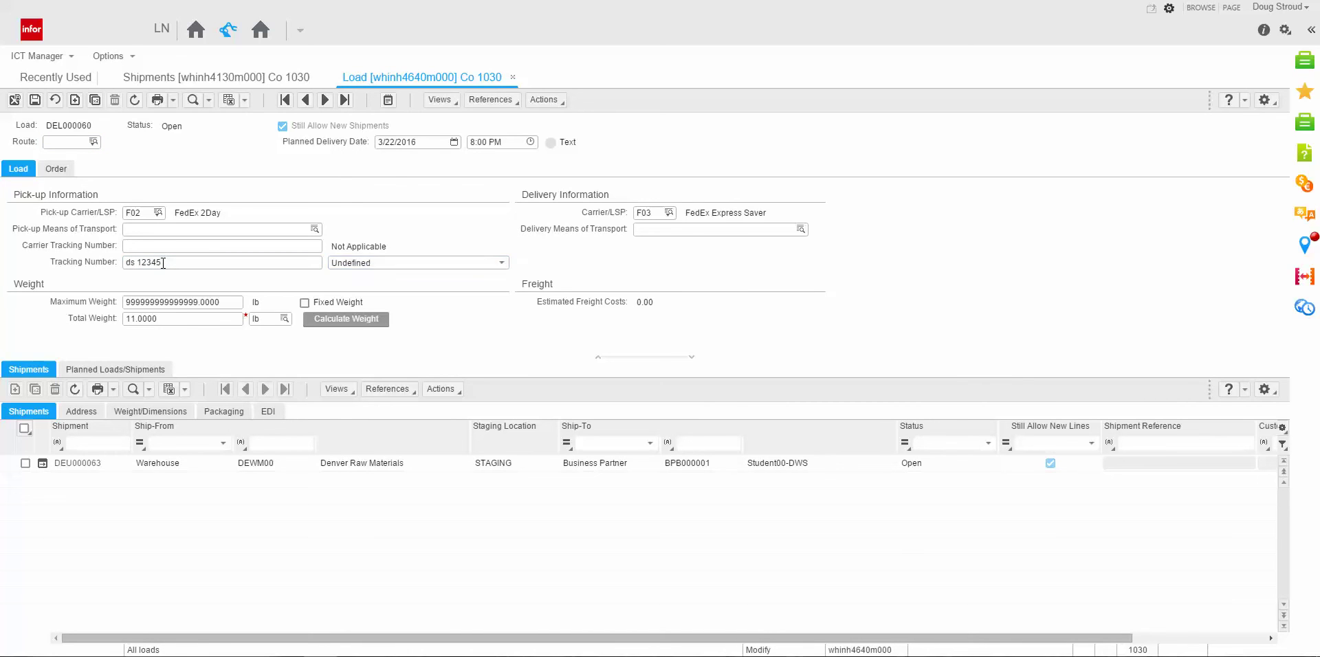
{"action": "left_click", "coordinate": [15, 100]}
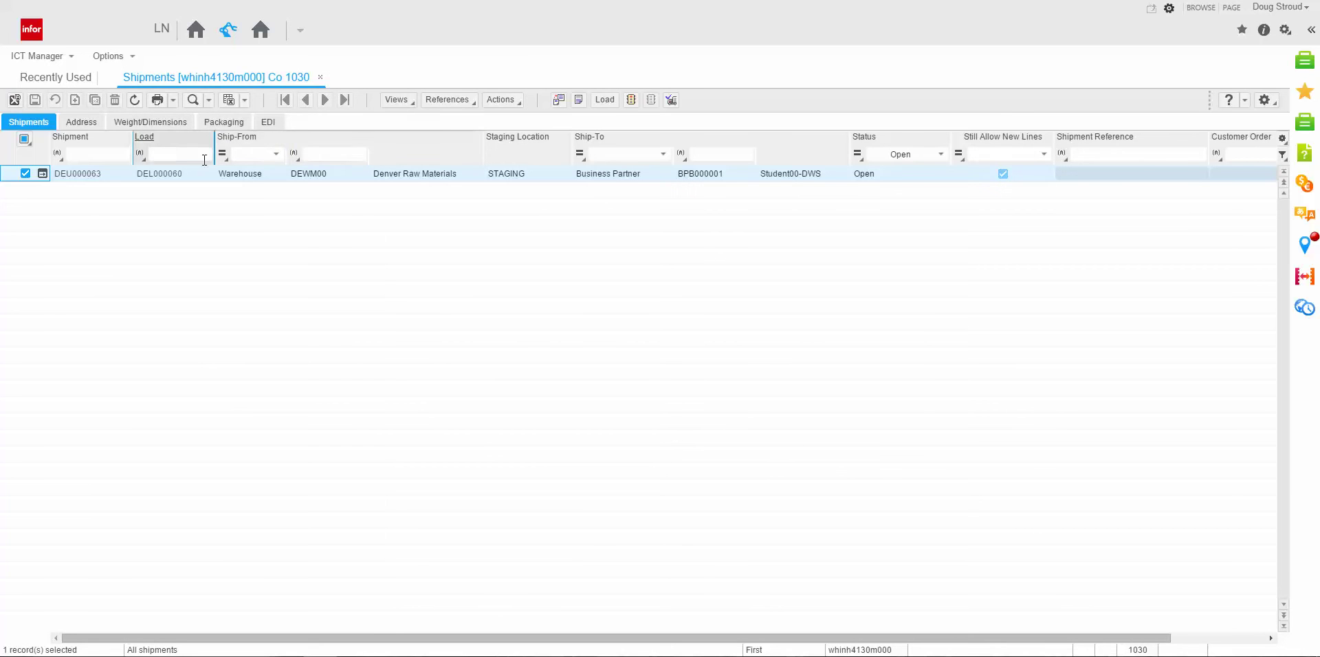
- Confirm the selected shipment with Confirm All Shipments/Loads by confirmation date and output the reports to device D
{"action": "left_click", "coordinate": [672, 101]}
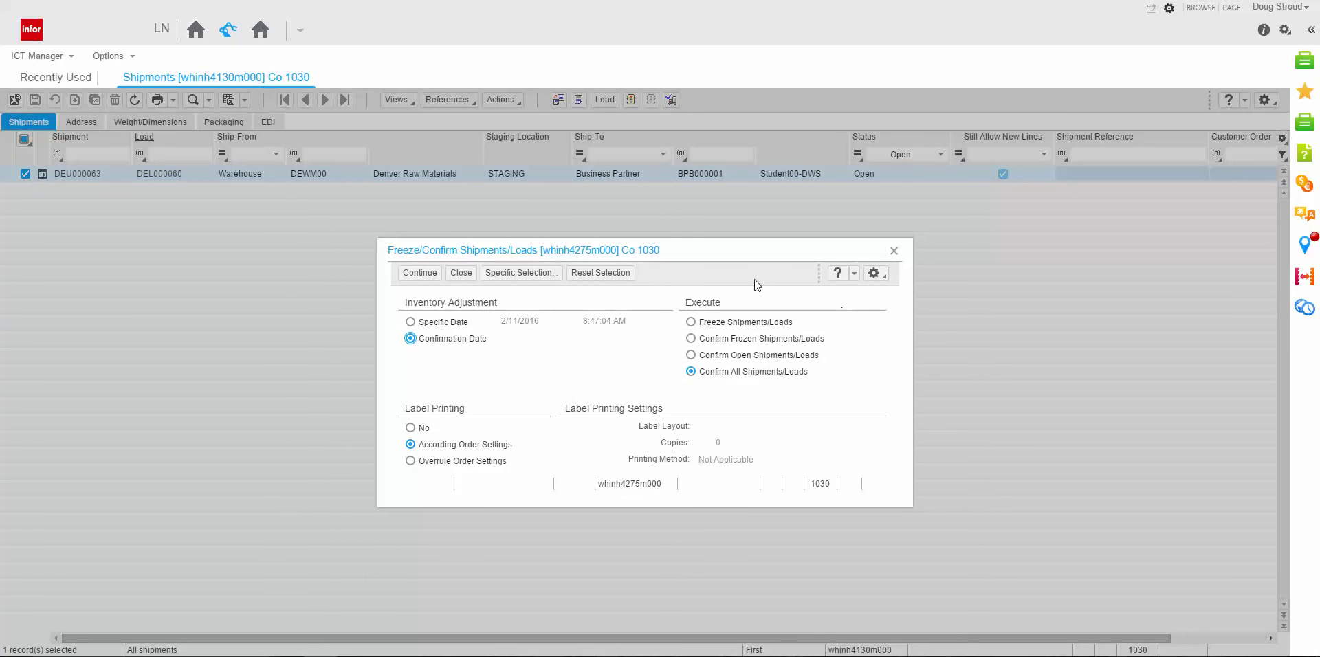
{"action": "left_click", "coordinate": [417, 274]}
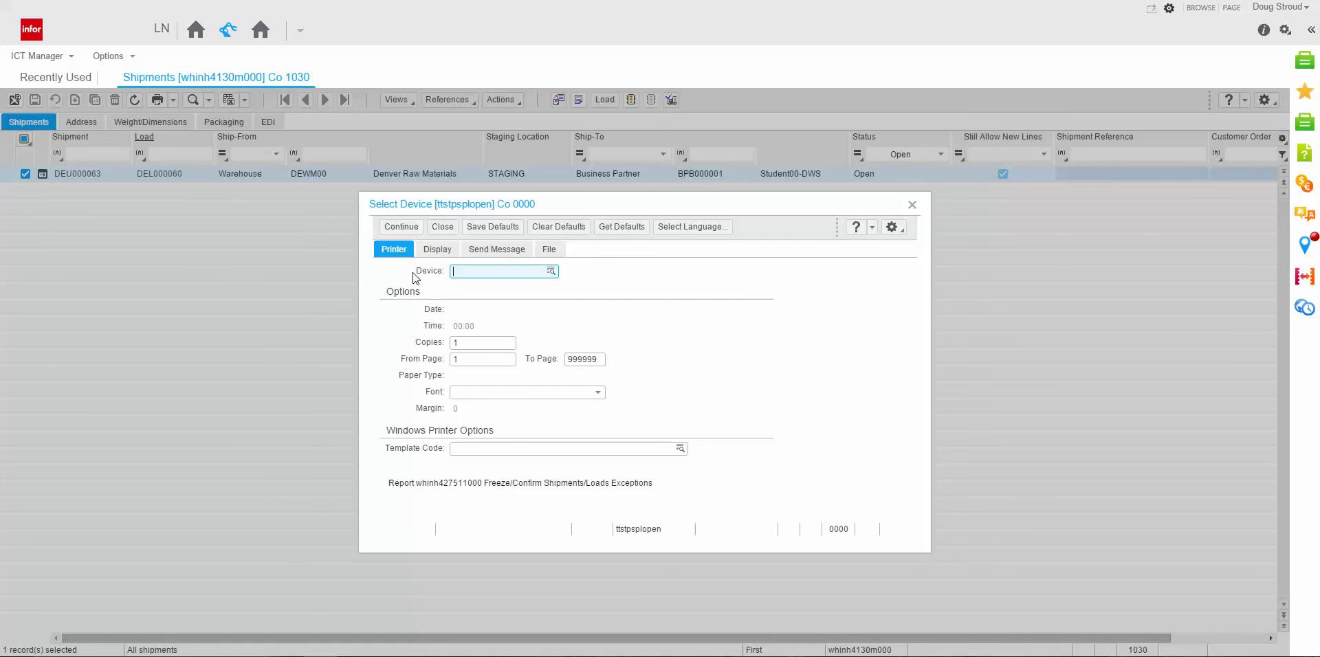
{"action": "type", "text": "d"}
{"action": "key", "text": "Return"}
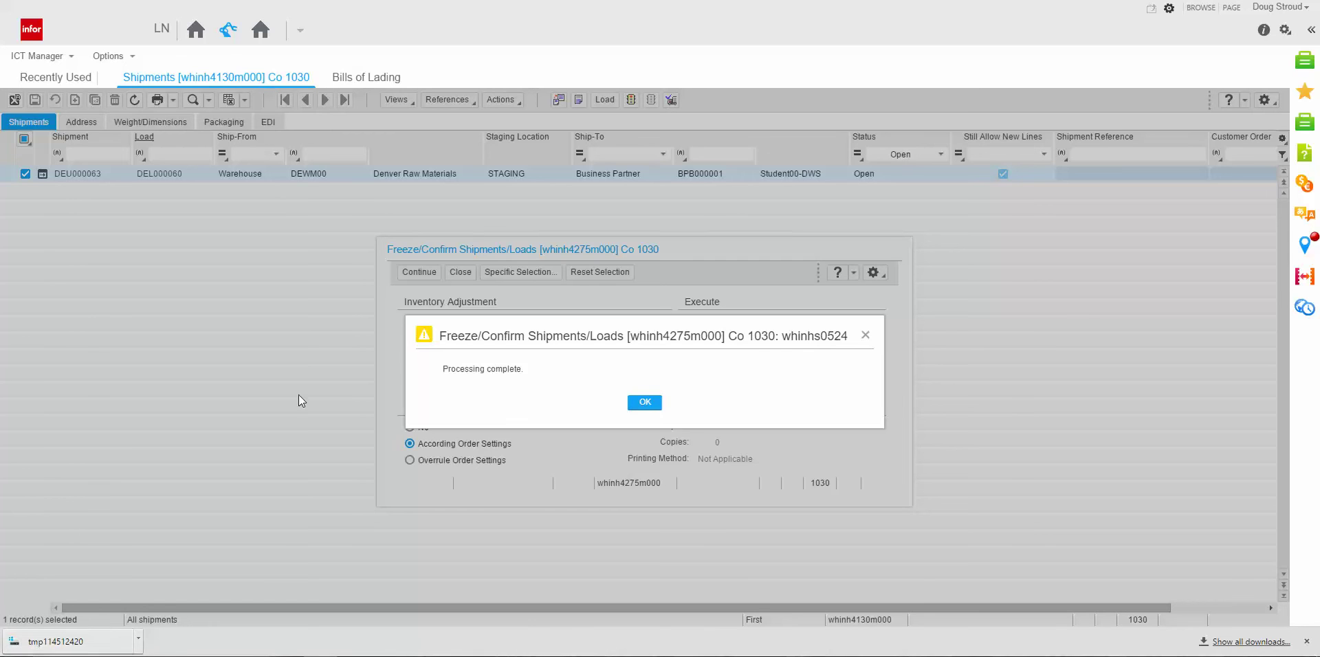
{"action": "left_click", "coordinate": [645, 404]}
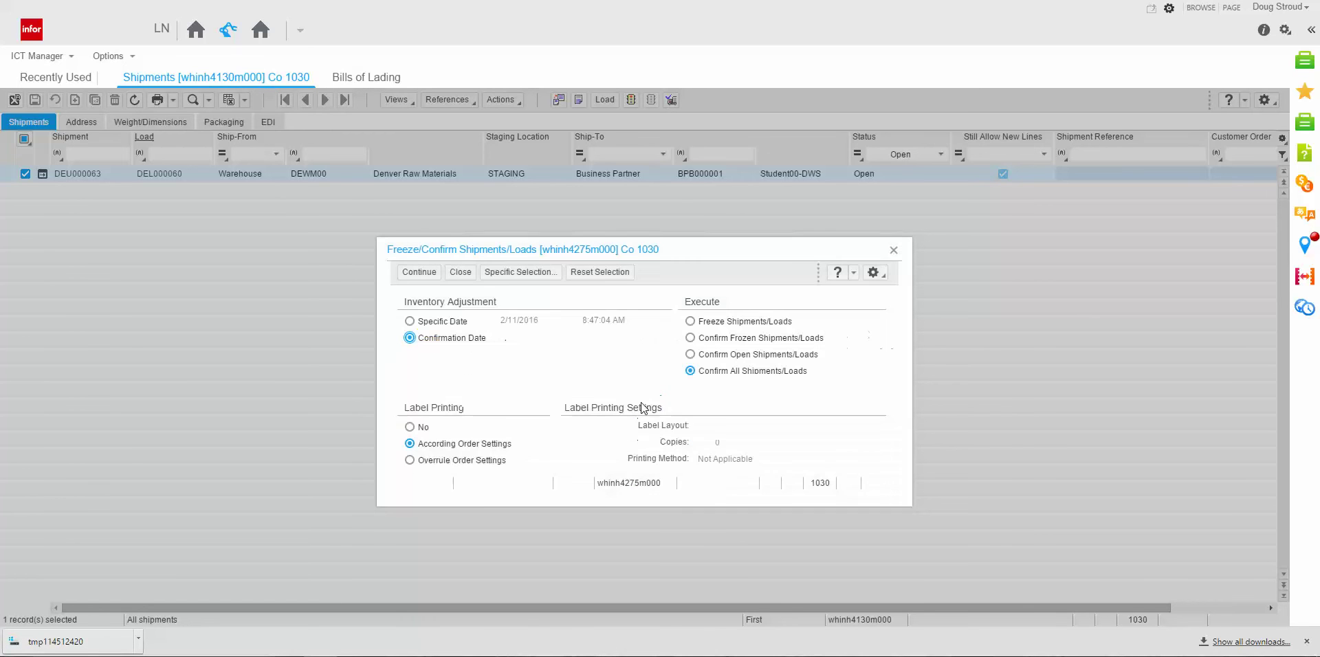
- Close the Freeze/Confirm Shipments/Loads session, review the Bills of Lading report and close it
{"action": "left_click", "coordinate": [464, 277]}
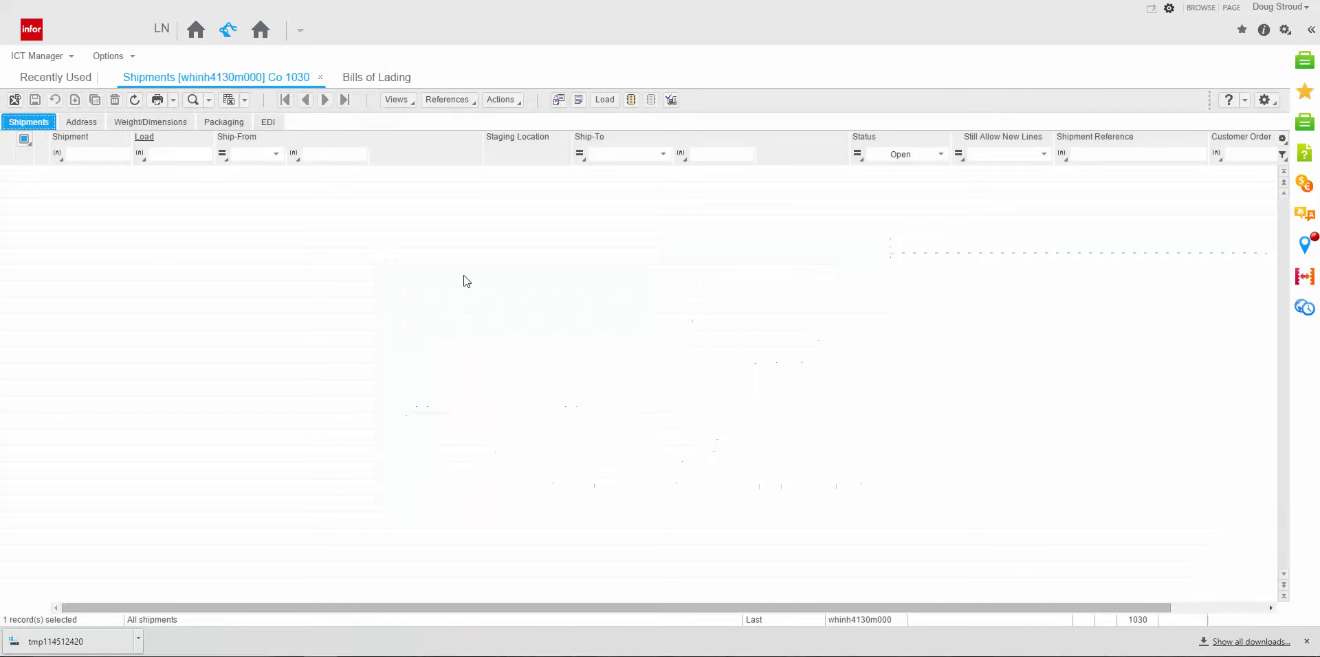
{"action": "left_click", "coordinate": [371, 81]}
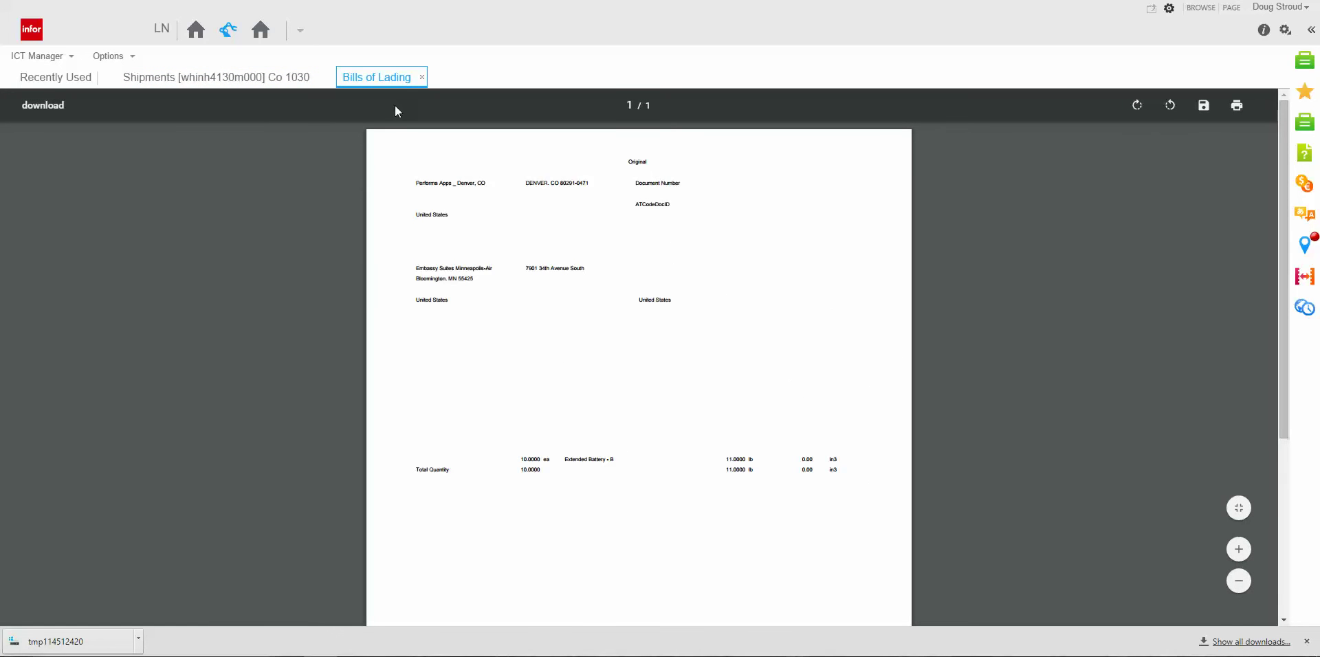
{"action": "left_click", "coordinate": [419, 77]}
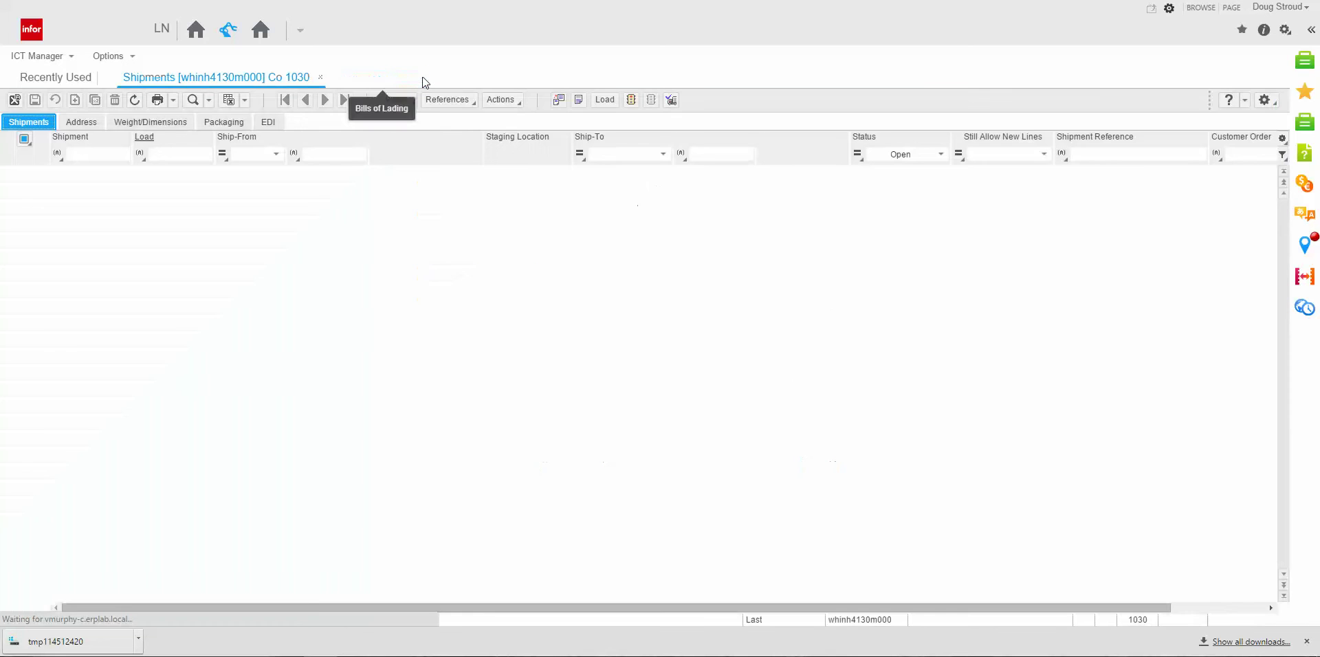
- Open the downloaded file tmp114512420 in Adobe Acrobat DC to review the packing slip, and return to the Shipments session in the browser
{"action": "left_click", "coordinate": [139, 642]}
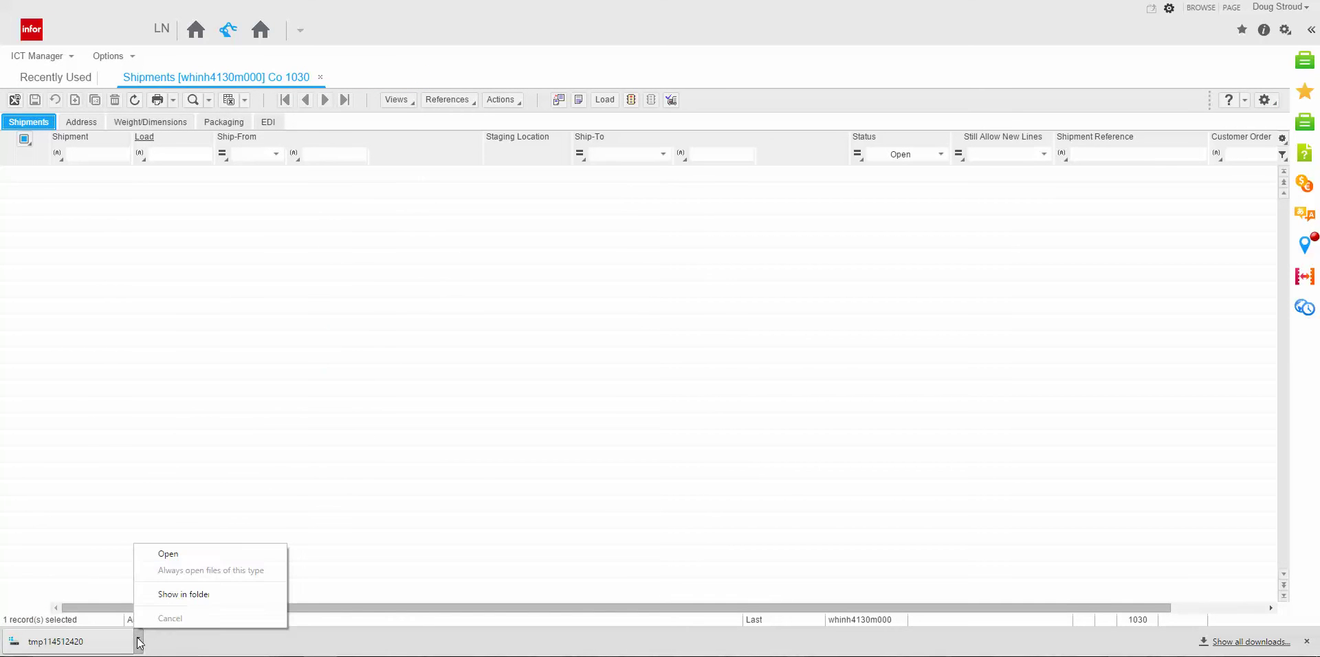
{"action": "left_click", "coordinate": [191, 558]}
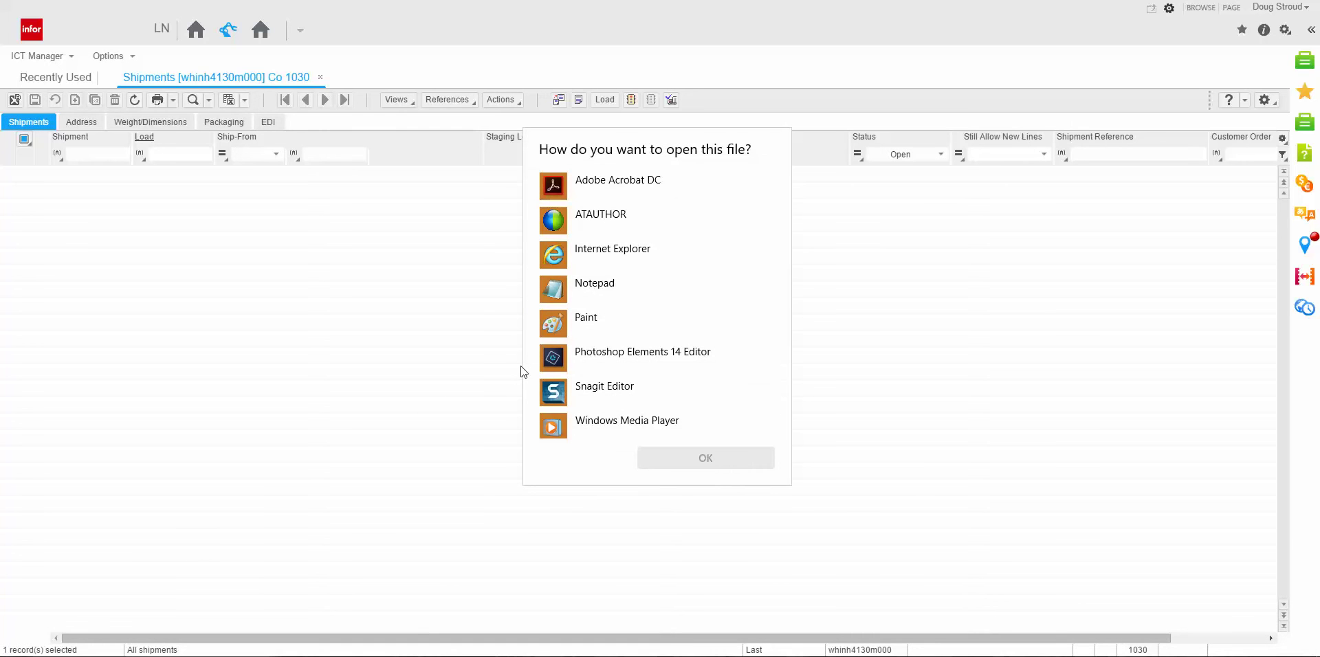
{"action": "left_click", "coordinate": [603, 180]}
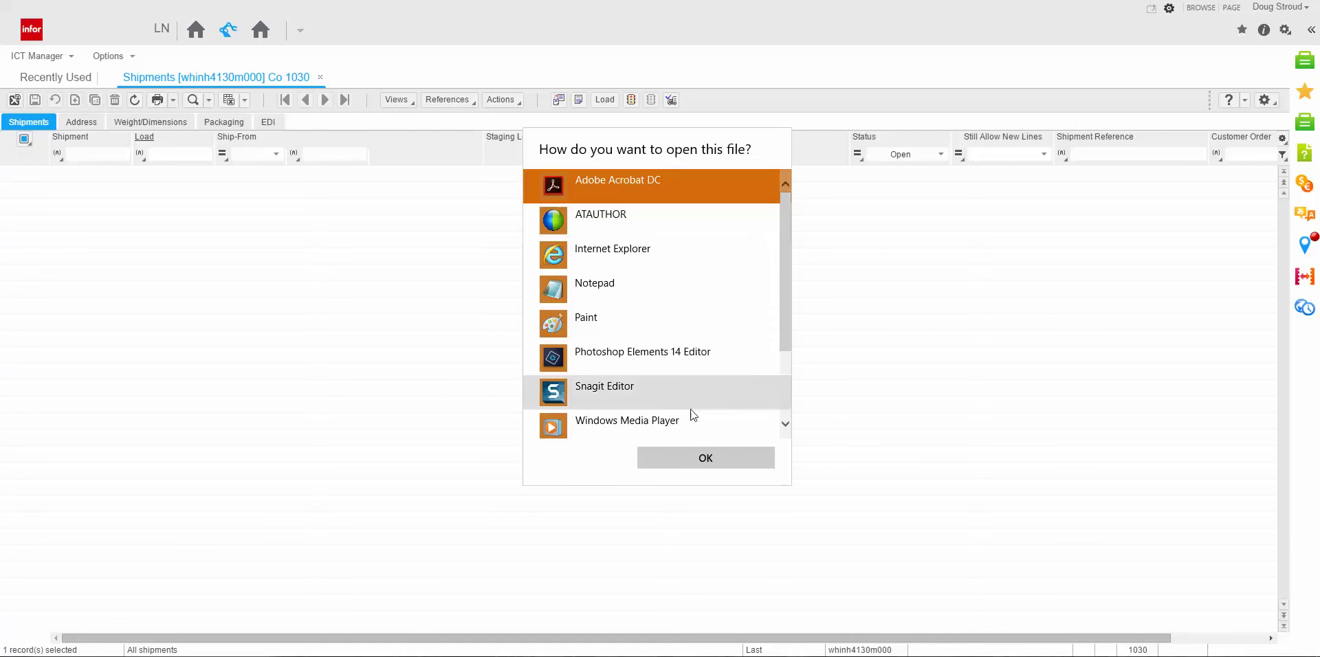
{"action": "left_click", "coordinate": [692, 457]}
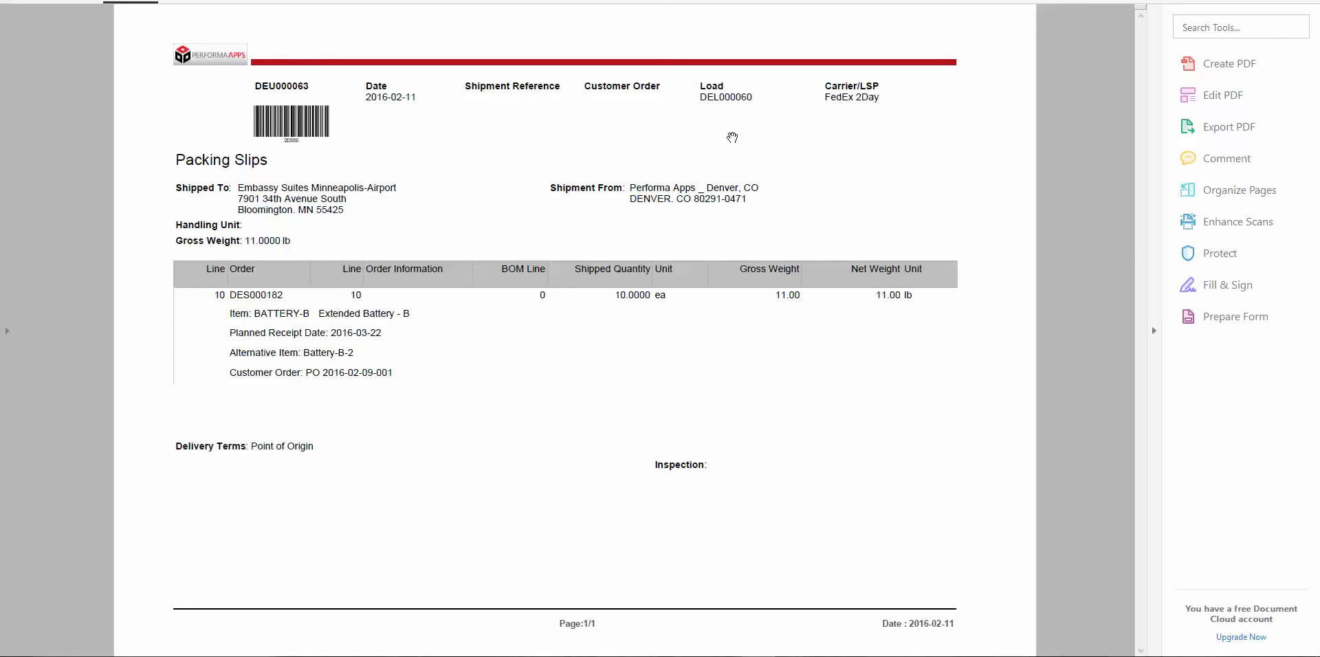
{"action": "key", "text": "alt+Tab"}
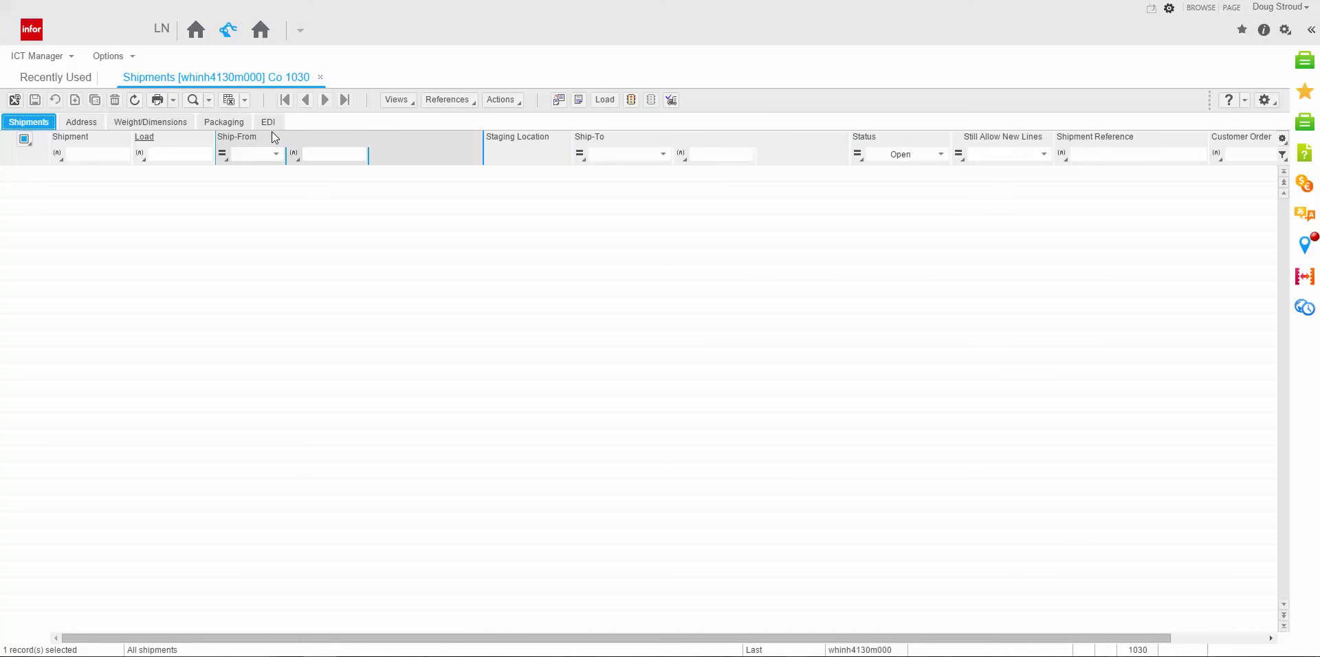
- Filter the shipments by status Confirming and clear the Status filter to list shipments of every status
{"action": "left_click", "coordinate": [942, 156]}
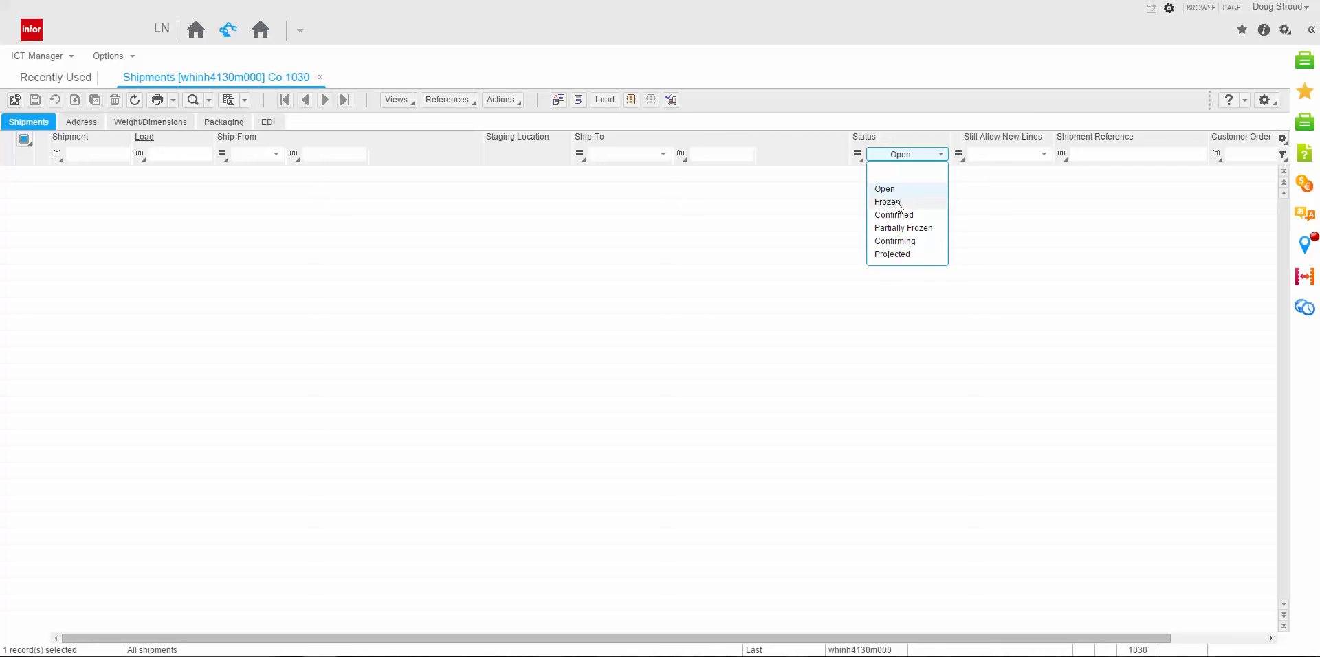
{"action": "left_click", "coordinate": [897, 241]}
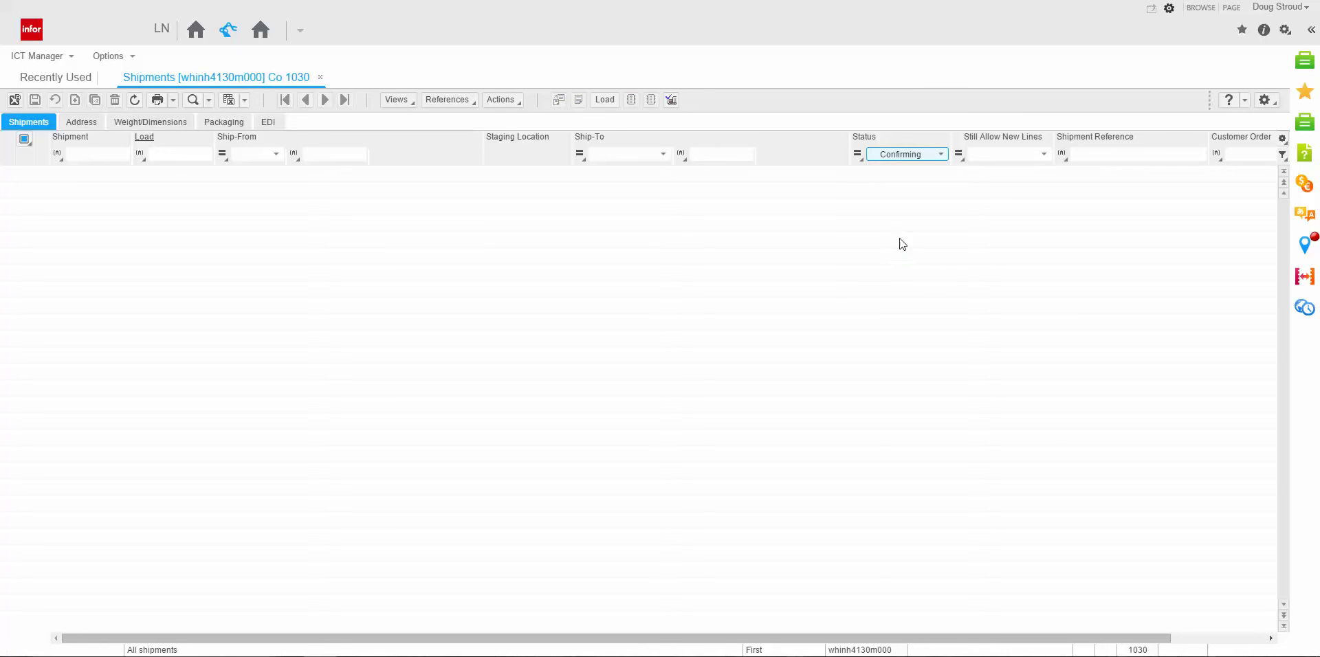
{"action": "left_click", "coordinate": [941, 154]}
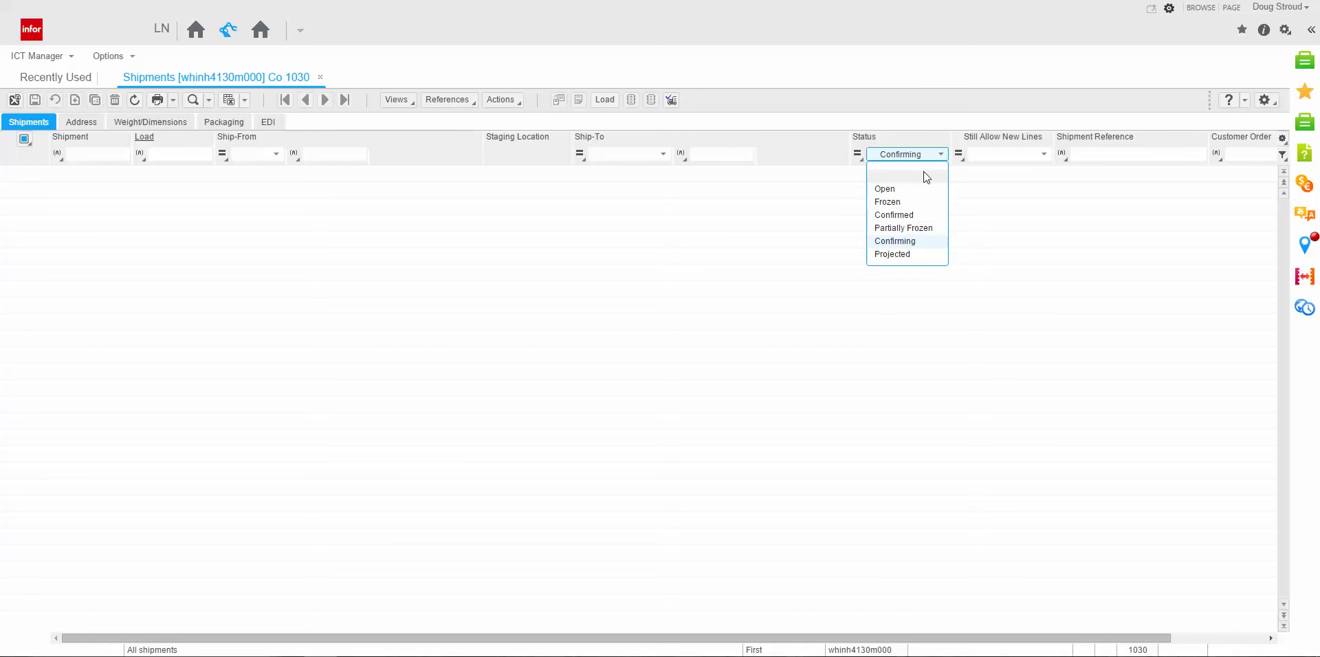
{"action": "left_click", "coordinate": [926, 177]}
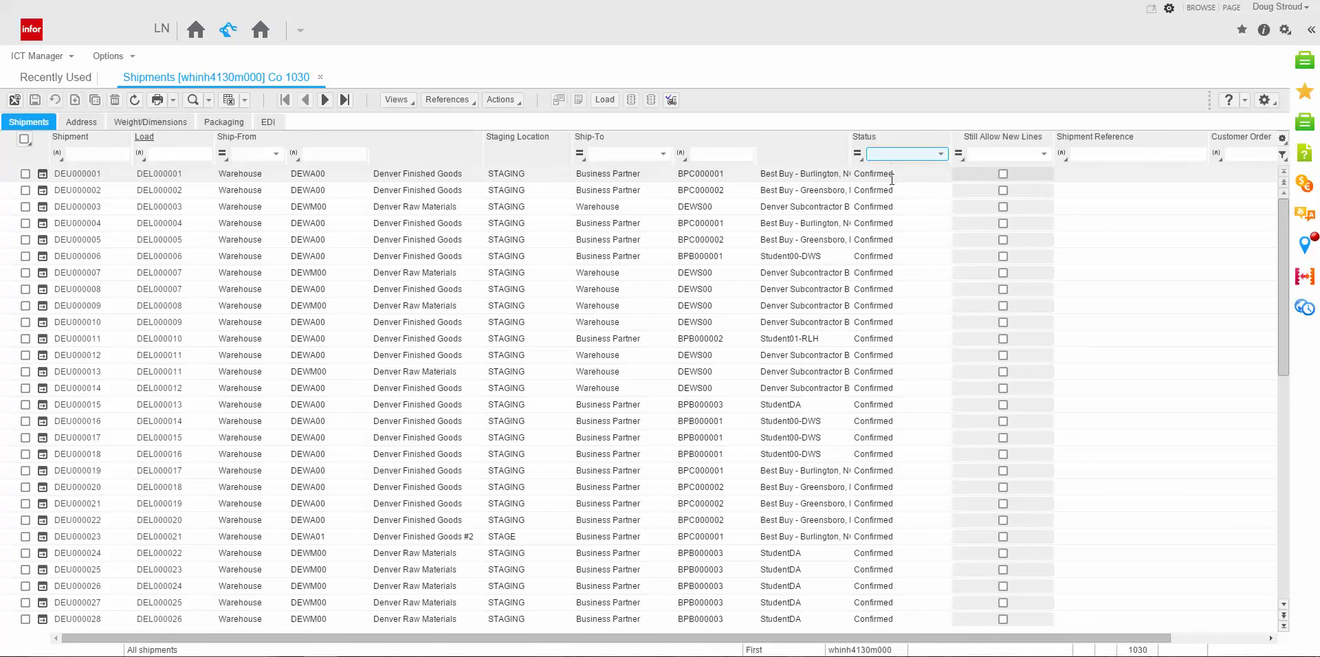